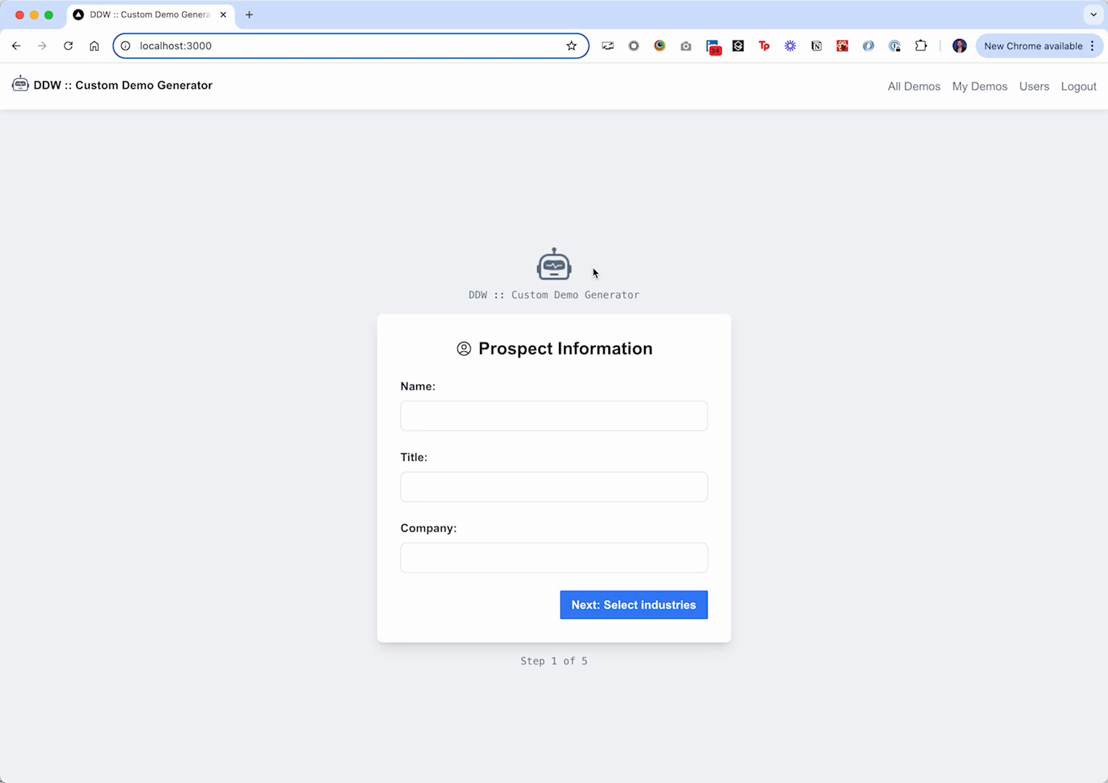
# Enter the prospect's full name, the title Regional Manager and the company Dunder Mifflin, and continue to industry selection
pyautogui.click(462, 414)
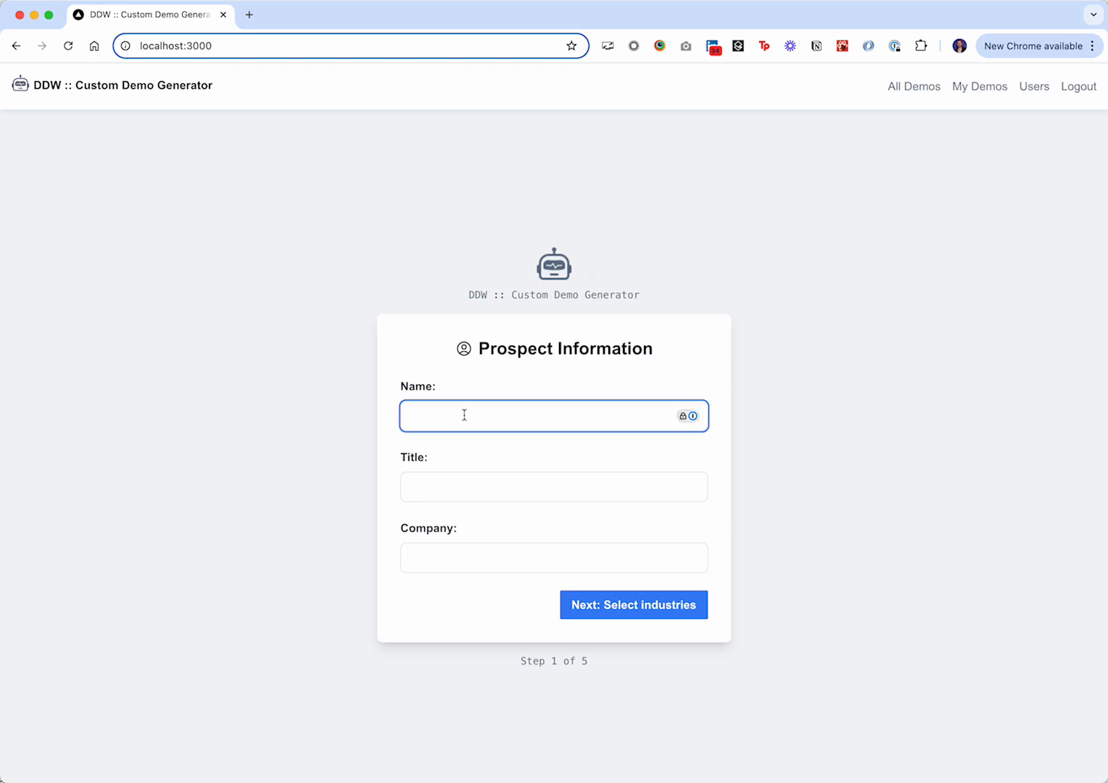
pyautogui.write('Michael Scott')
pyautogui.press('Tab')
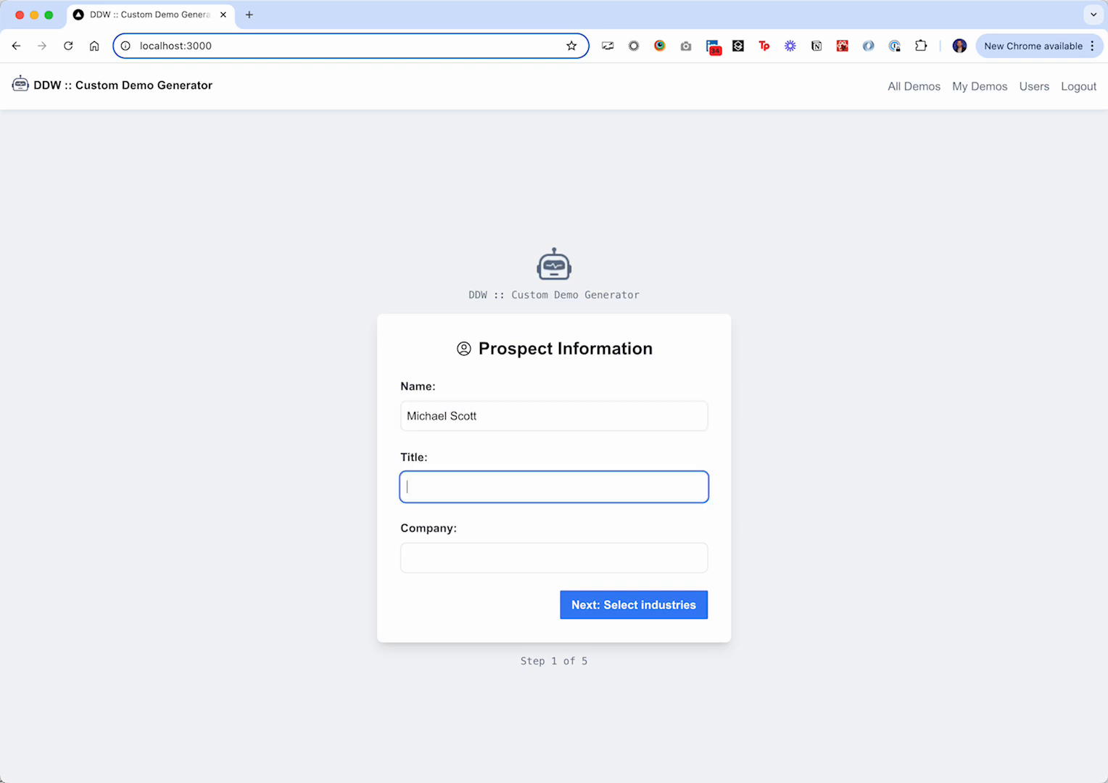
pyautogui.write('Regional Manager')
pyautogui.press('Tab')
pyautogui.write('Dud')
pyautogui.press('BackSpace')
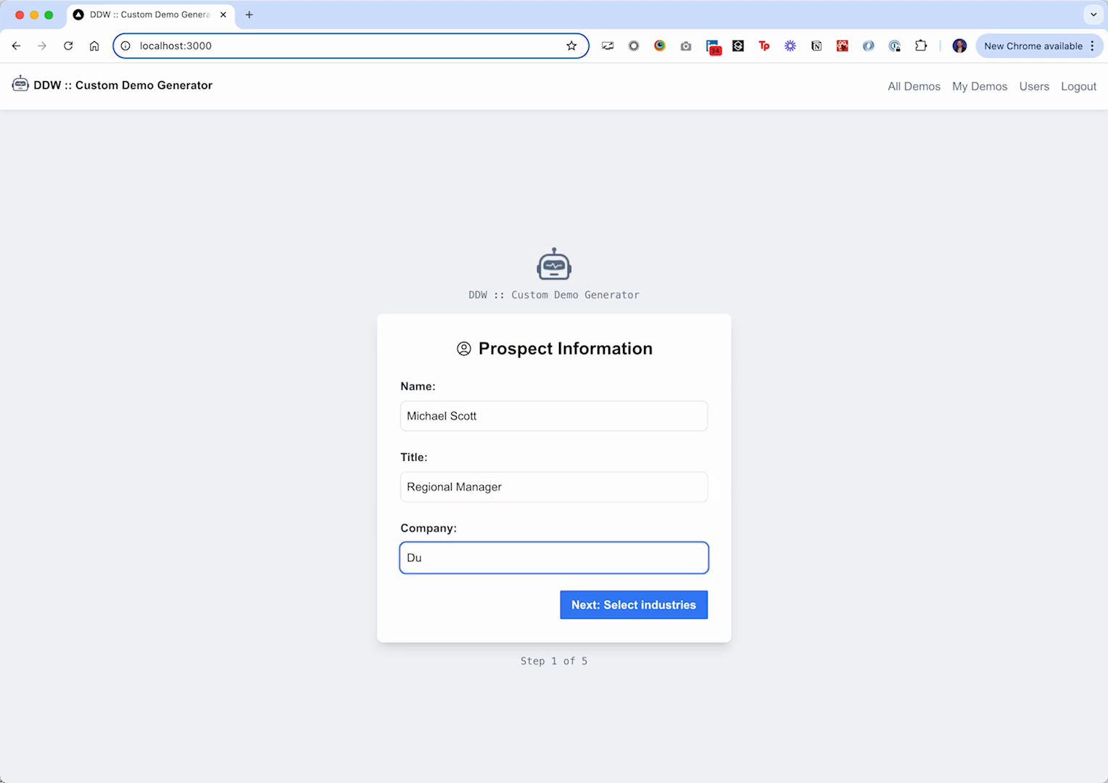
pyautogui.write('ndl')
pyautogui.press('BackSpace')
pyautogui.press('BackSpace')
pyautogui.write('der Mifflin')
pyautogui.click(700, 611)
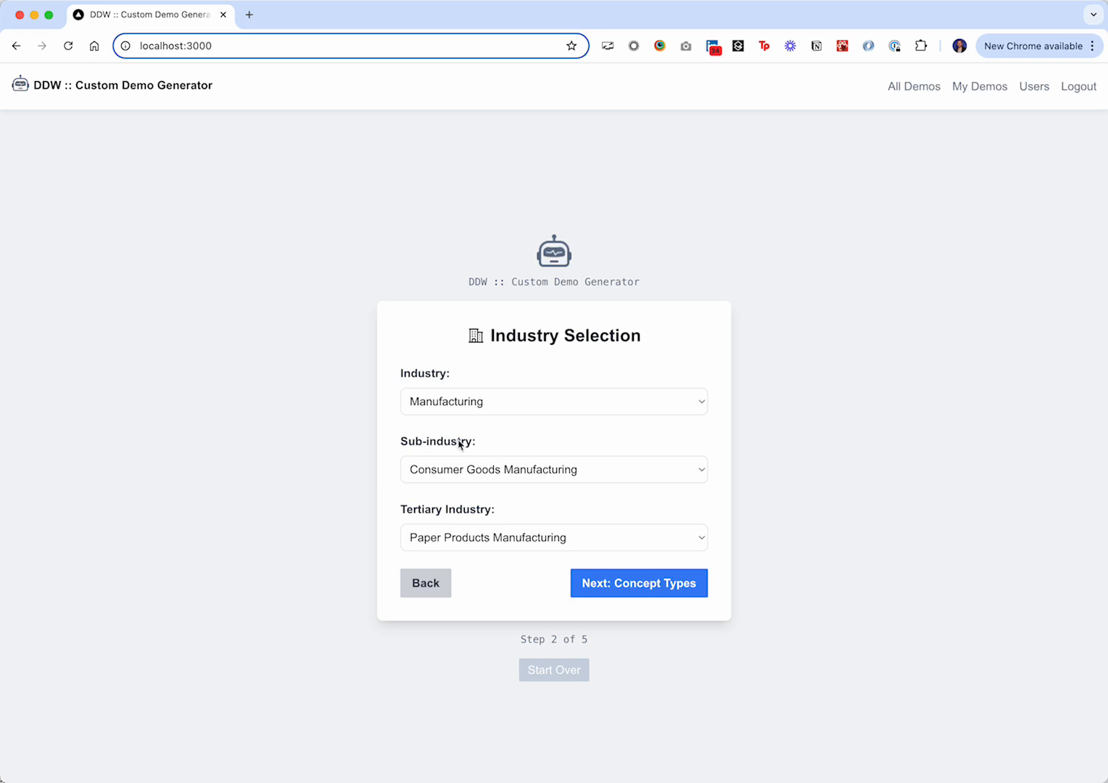
# Keep Manufacturing, Consumer Goods Manufacturing and Paper Products Manufacturing as the industry levels, and continue to the concept types
pyautogui.click(510, 407)
pyautogui.click(1002, 406)
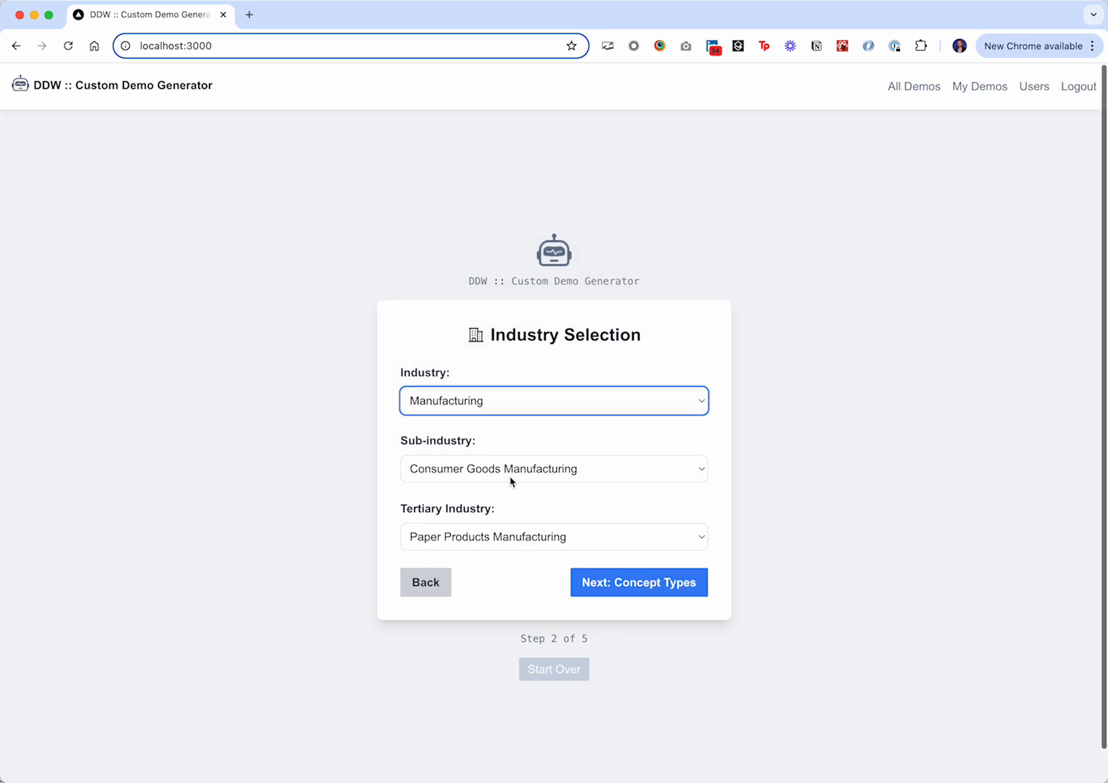
pyautogui.click(653, 589)
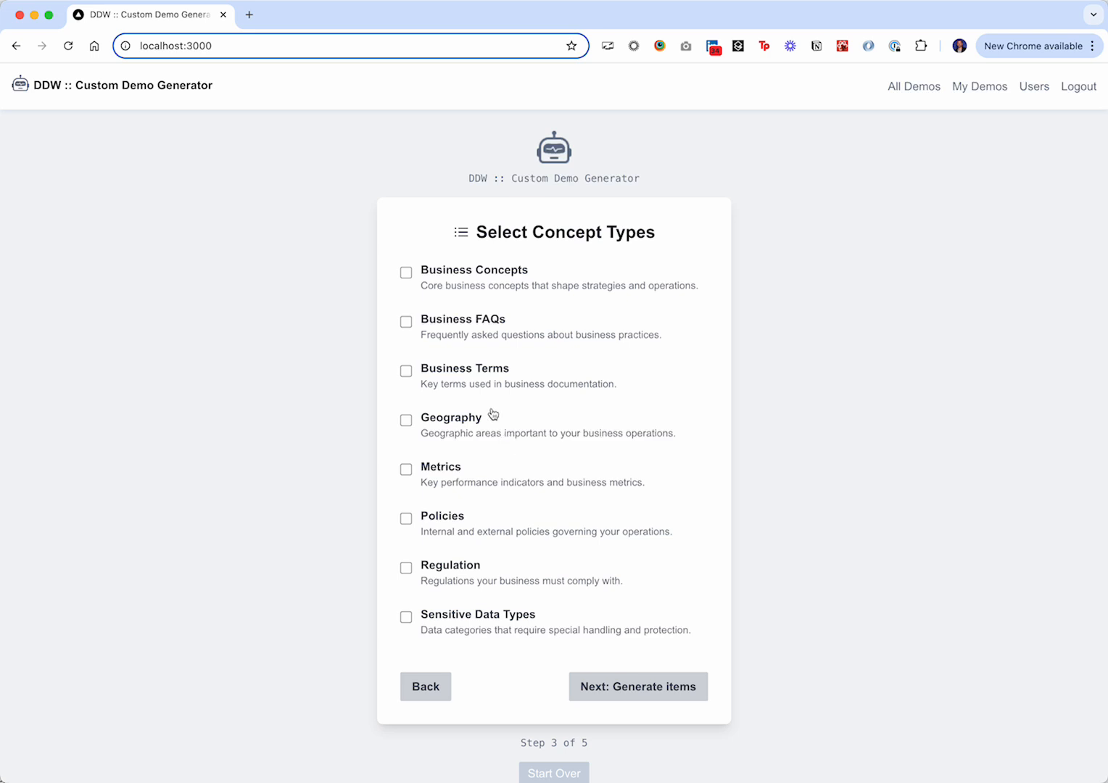
# Select the concept types Business Terms, Geography and Metrics, and generate their items
pyautogui.click(466, 376)
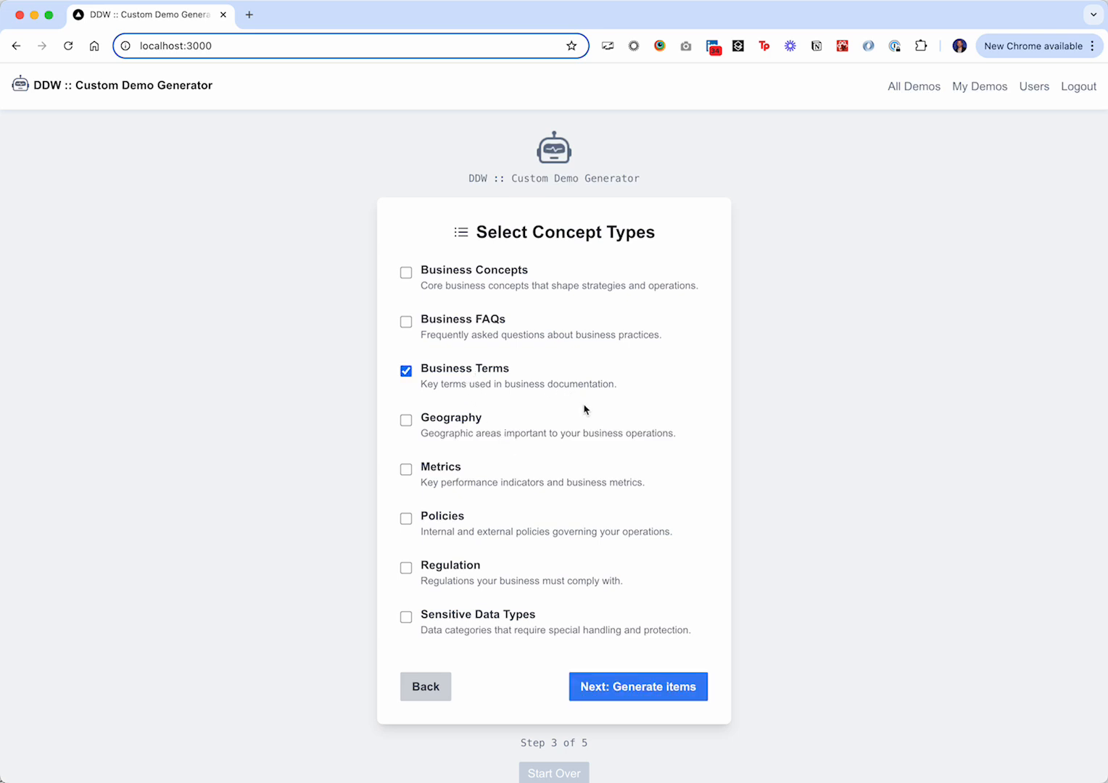
pyautogui.click(484, 427)
pyautogui.click(449, 479)
pyautogui.click(651, 690)
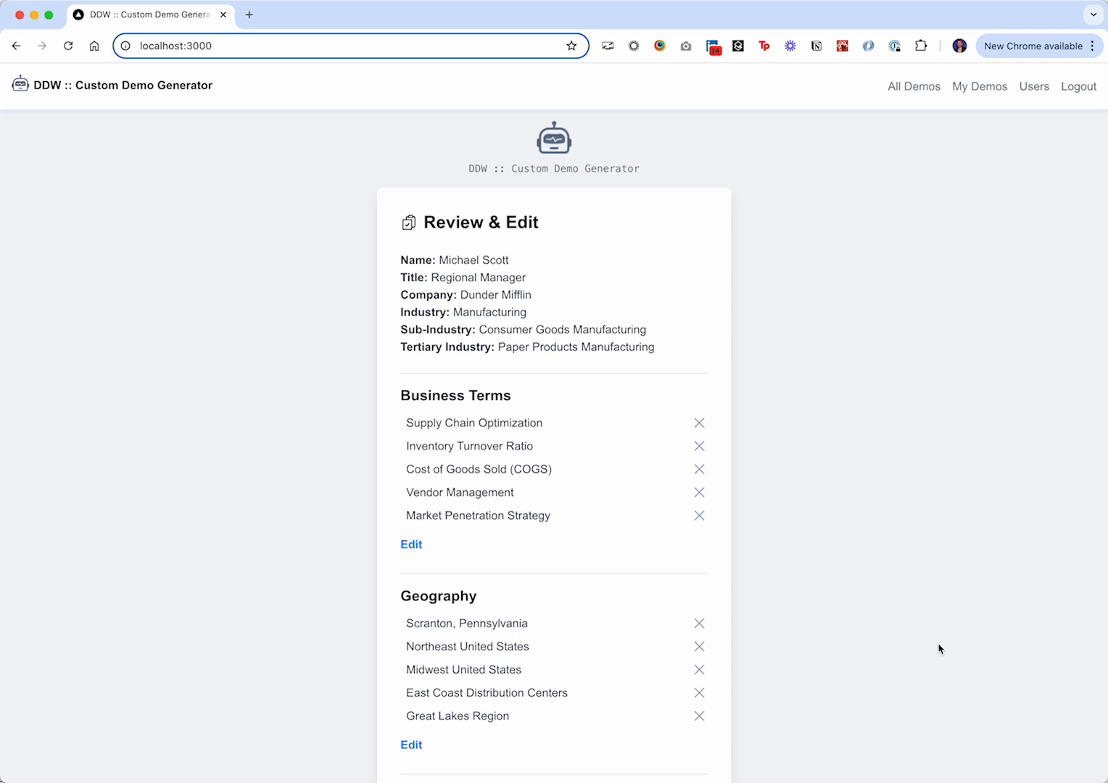
# Review the generated items in every section and inspect the Geography section's editing fields without changing them
pyautogui.scroll(-3, 912, 538)
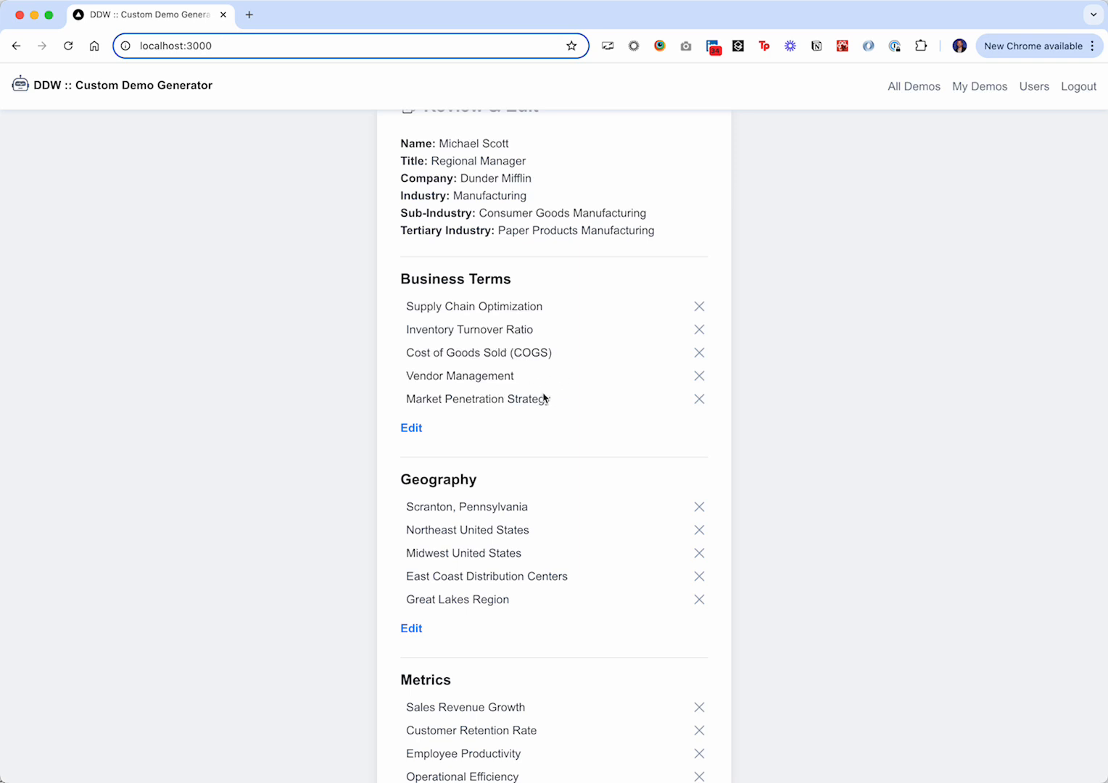
pyautogui.scroll(-4, 635, 417)
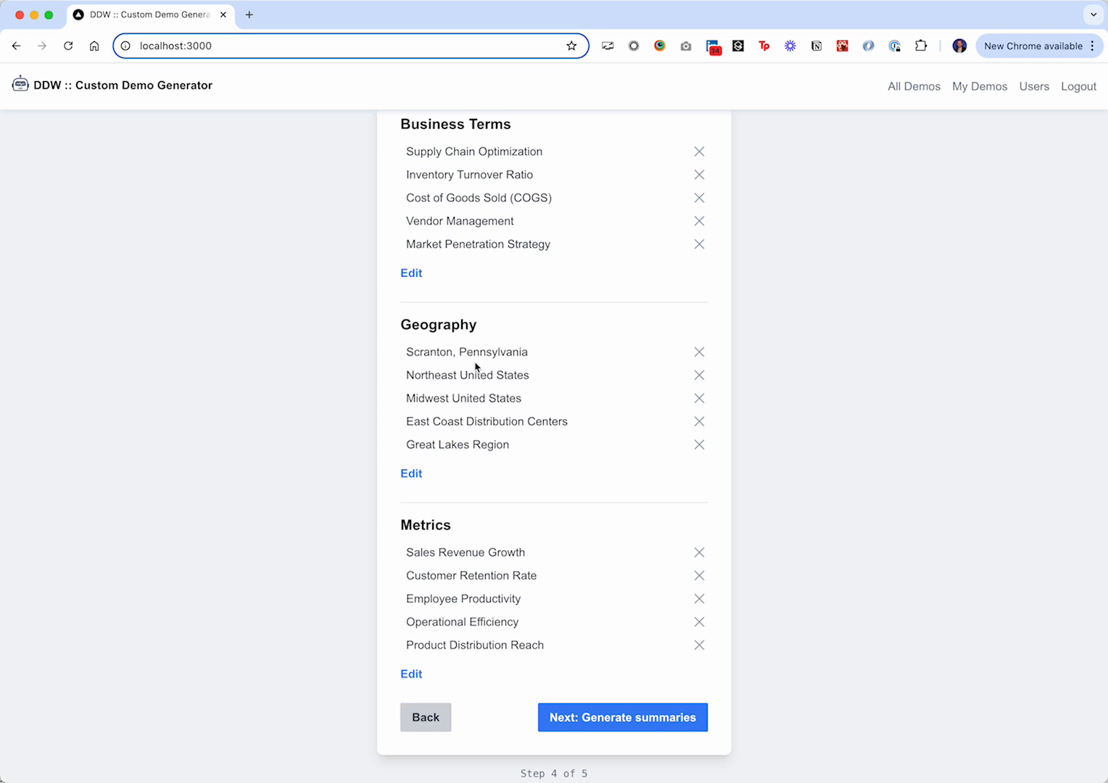
pyautogui.scroll(-2, 580, 444)
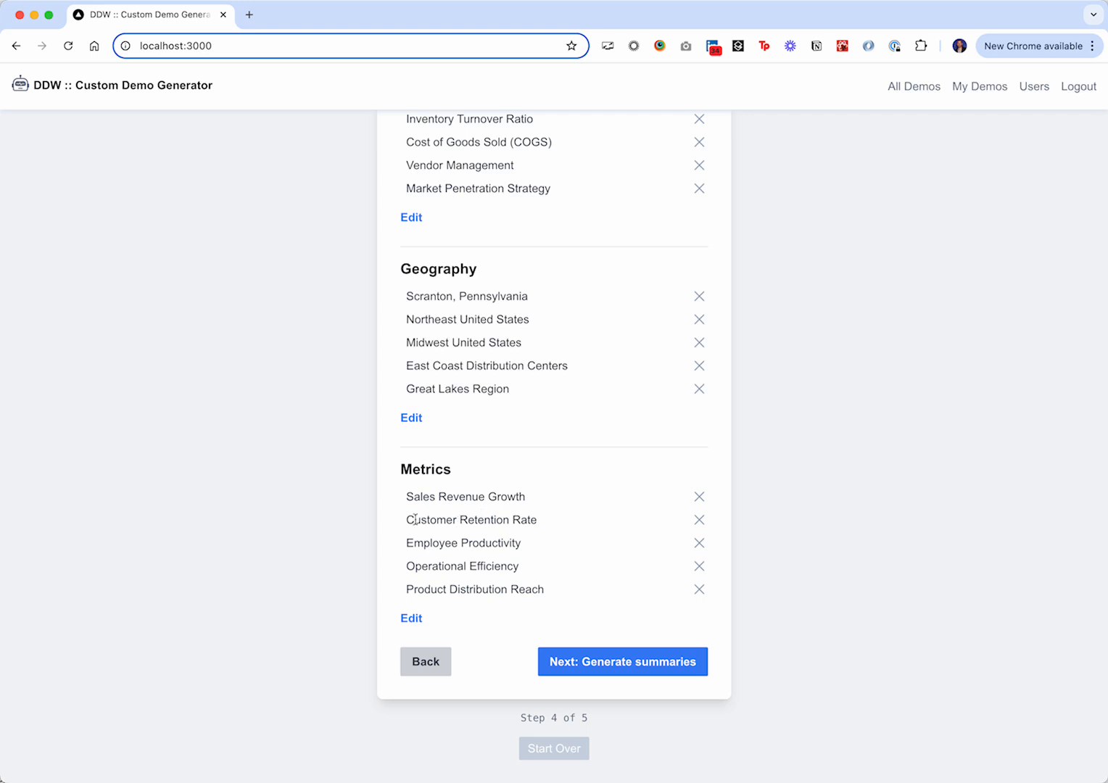
pyautogui.click(412, 420)
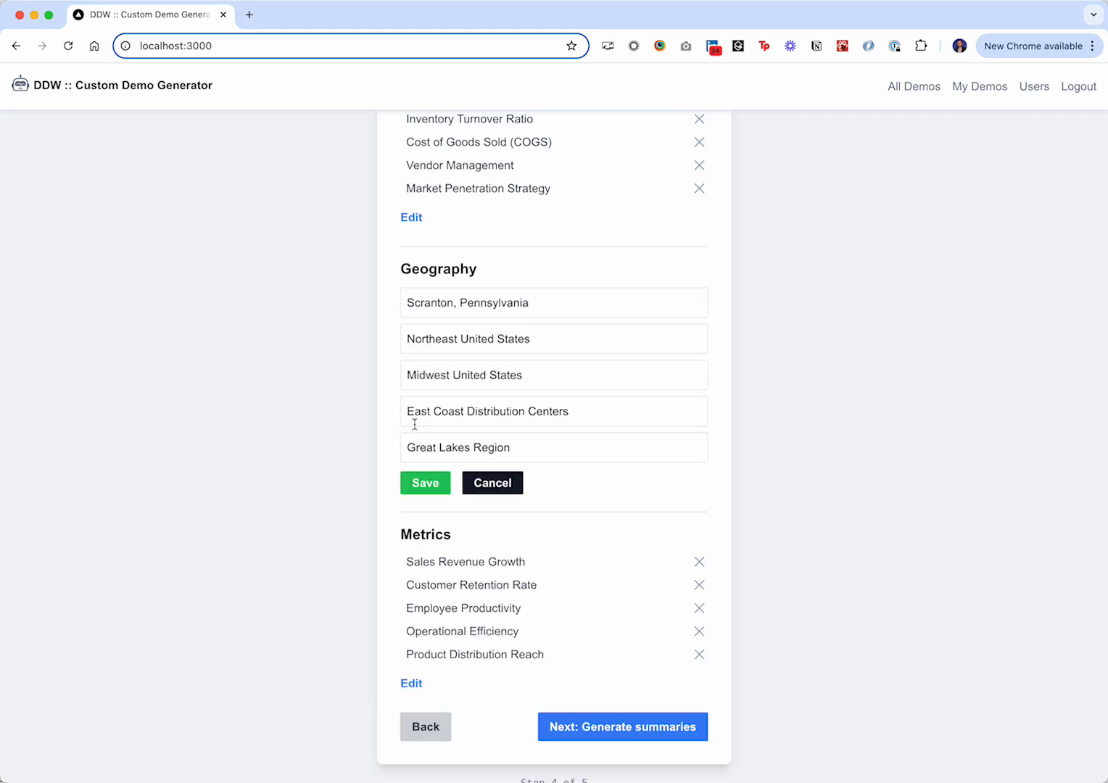
pyautogui.click(507, 490)
# Remove Market Penetration Strategy and Vendor Management from Business Terms, and Great Lakes Region and East Coast Distribution Centers from Geography
pyautogui.scroll(3, 828, 507)
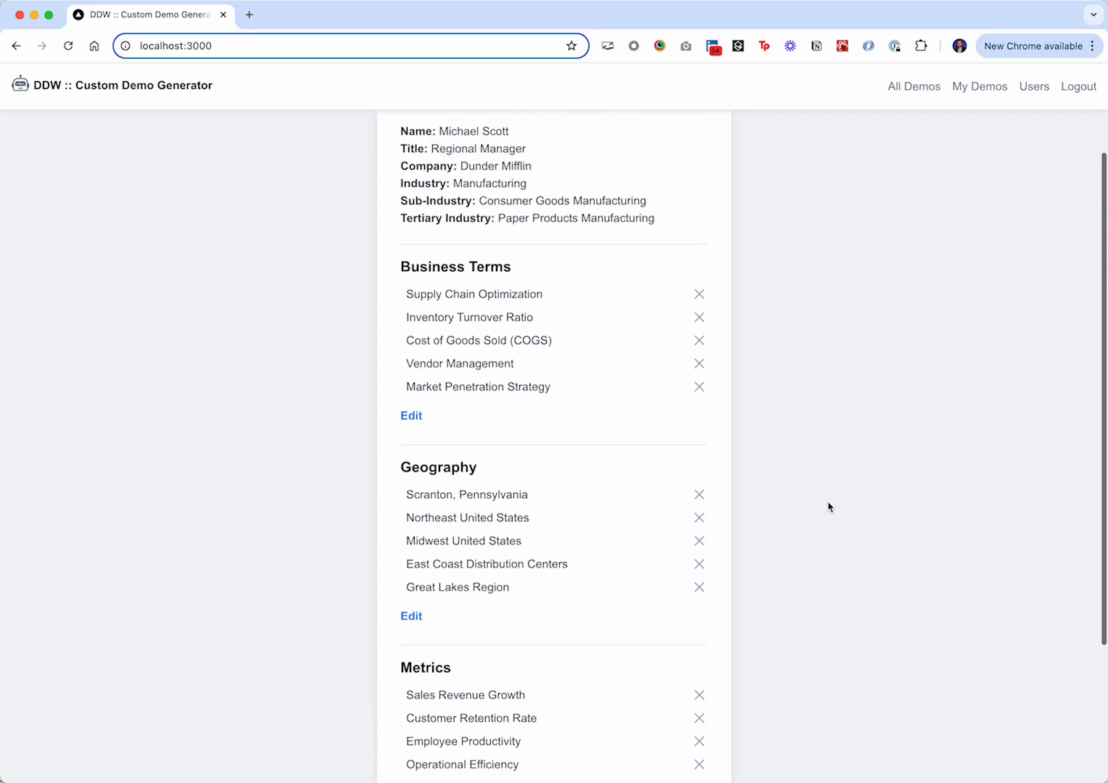
pyautogui.click(699, 387)
pyautogui.click(699, 363)
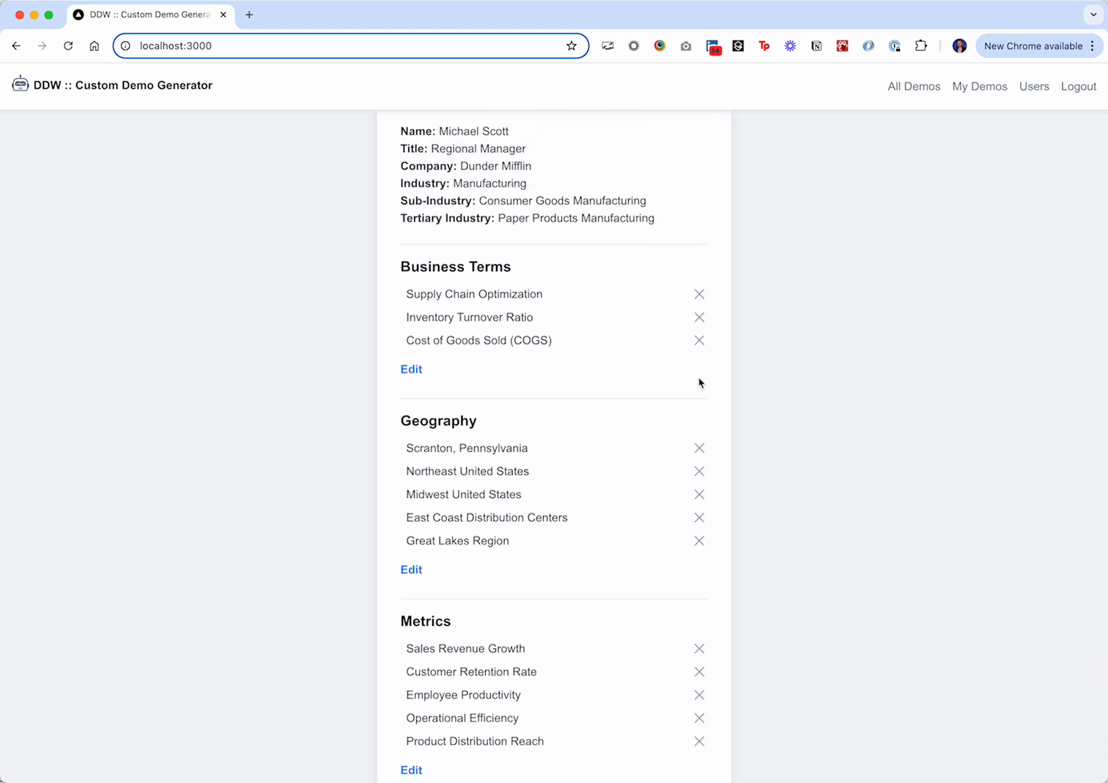
pyautogui.click(699, 541)
pyautogui.click(699, 518)
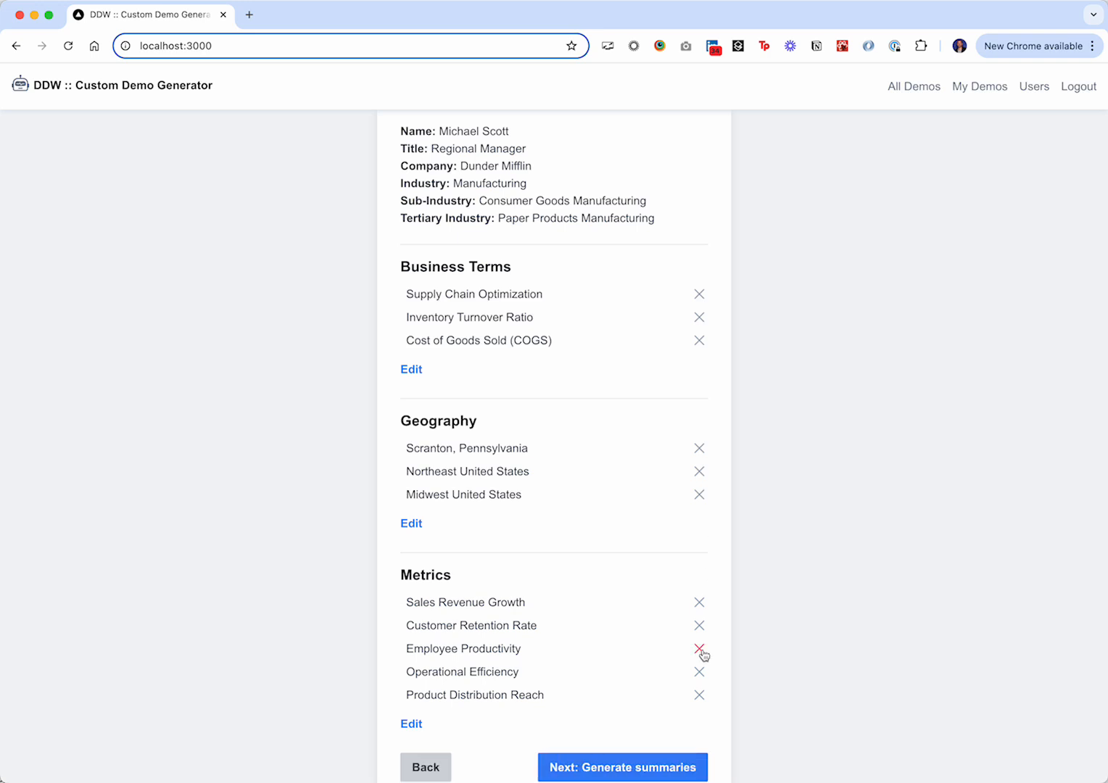
# Remove Product Distribution Reach, Operational Efficiency and Employee Productivity from Metrics
pyautogui.click(700, 695)
pyautogui.click(699, 671)
pyautogui.click(699, 649)
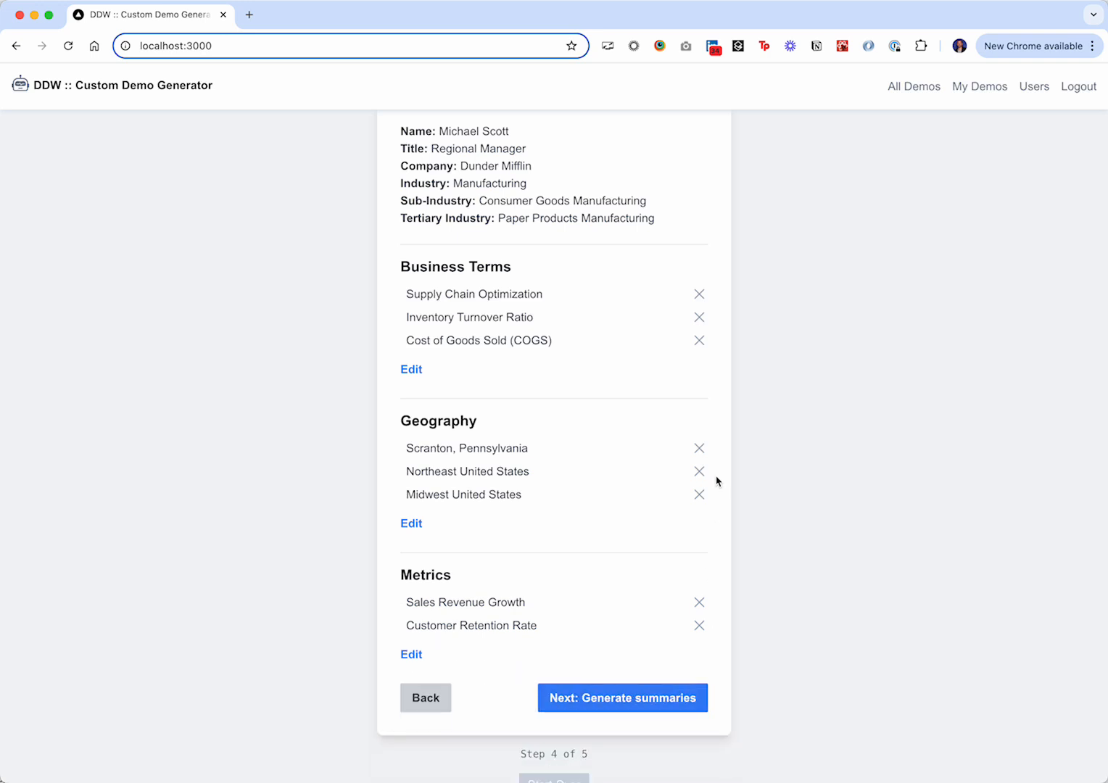
# Remove Midwest United States from Geography and Cost of Goods Sold (COGS) from Business Terms, and generate the summaries
pyautogui.click(699, 495)
pyautogui.click(699, 340)
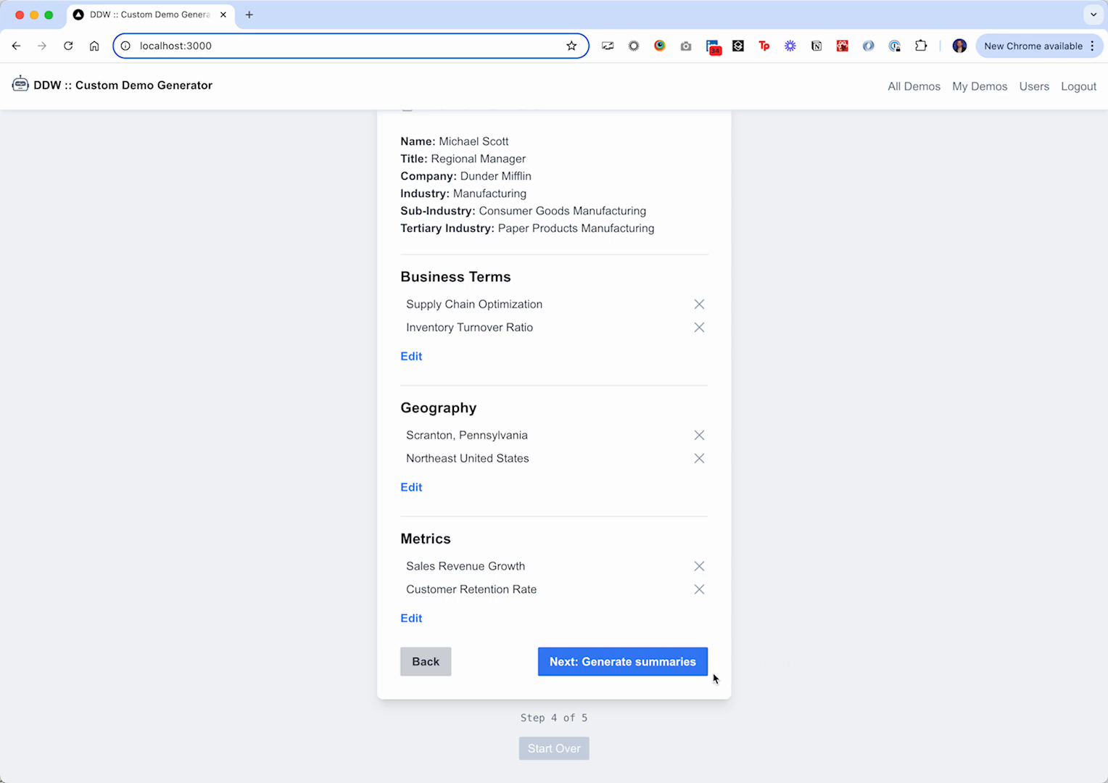
pyautogui.click(642, 665)
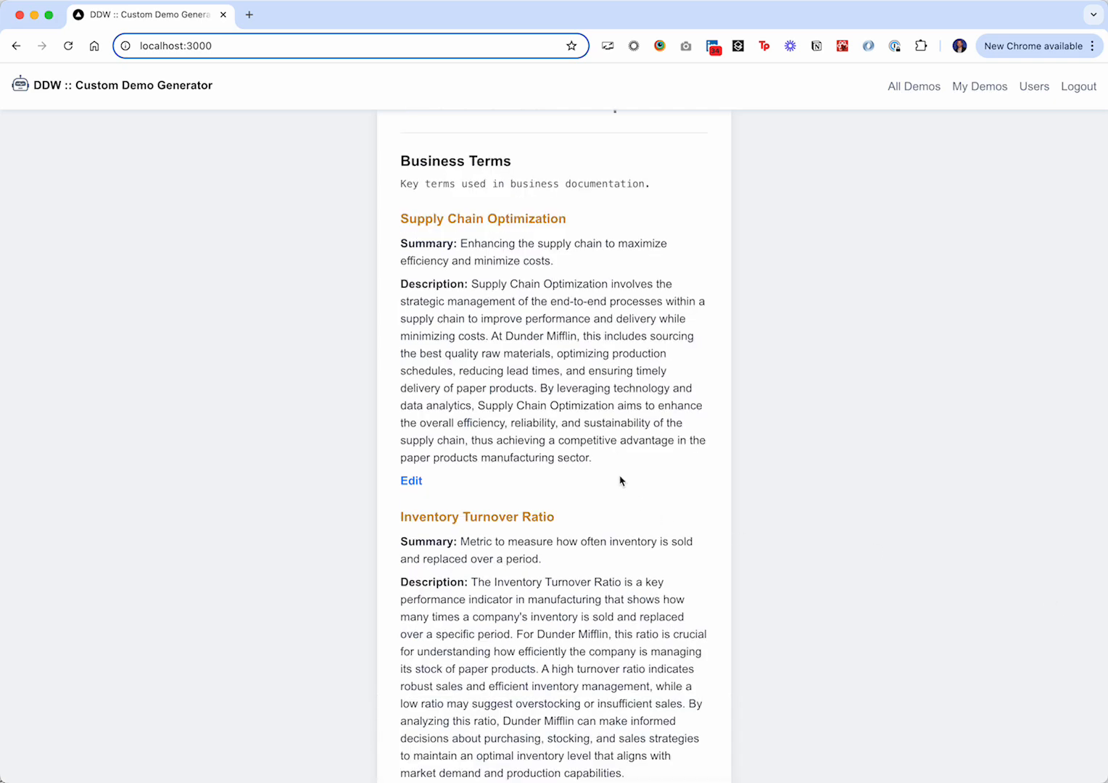
# Read the generated summary and description of Supply Chain Optimization, checking where the description mentions Dunder Mifflin
pyautogui.scroll(3, 621, 482)
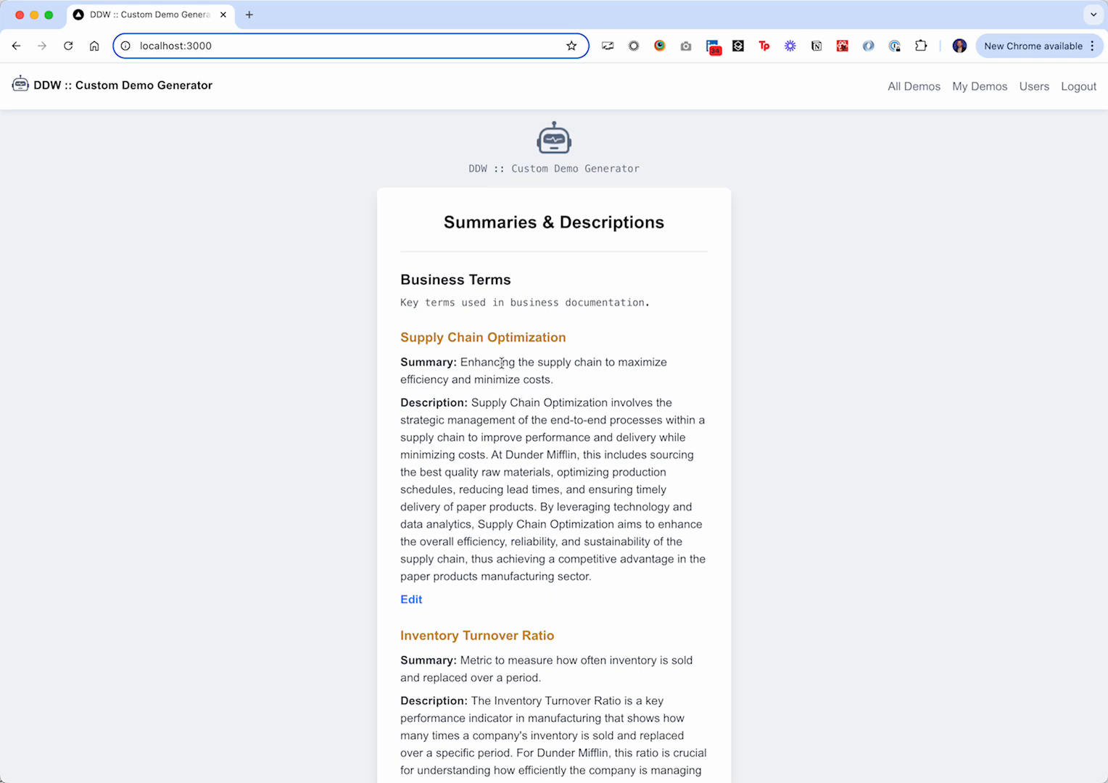
pyautogui.moveTo(475, 363); pyautogui.dragTo(554, 379)
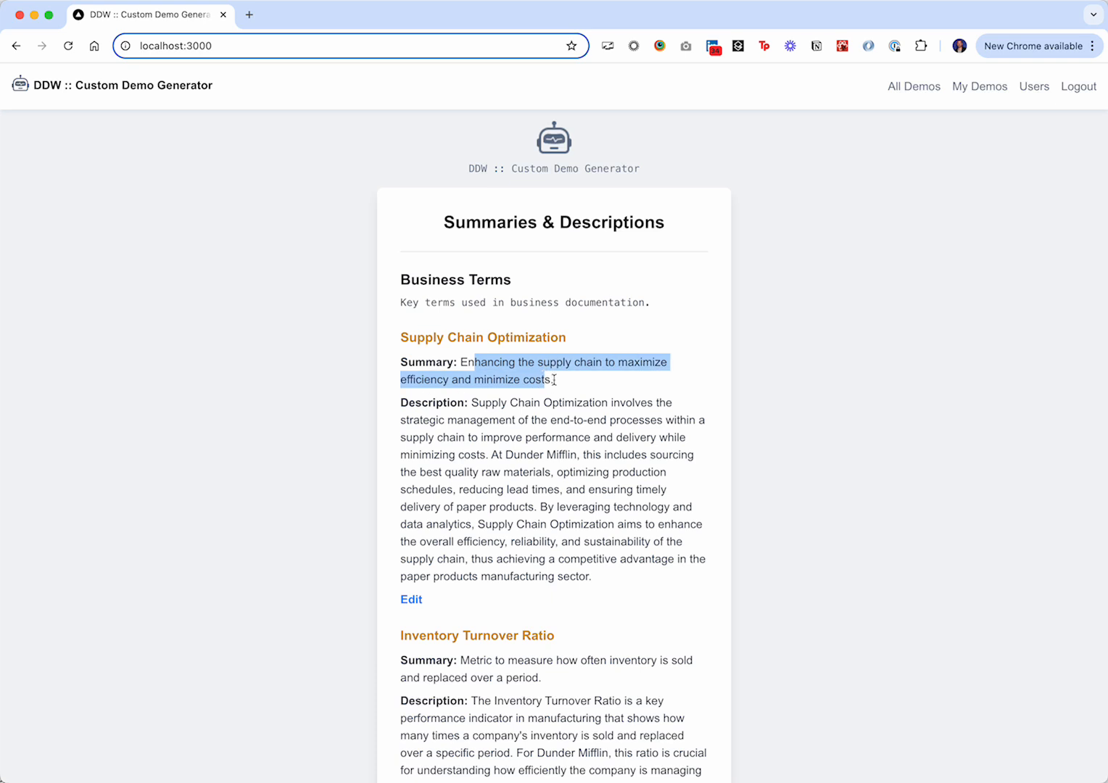
pyautogui.click(526, 415)
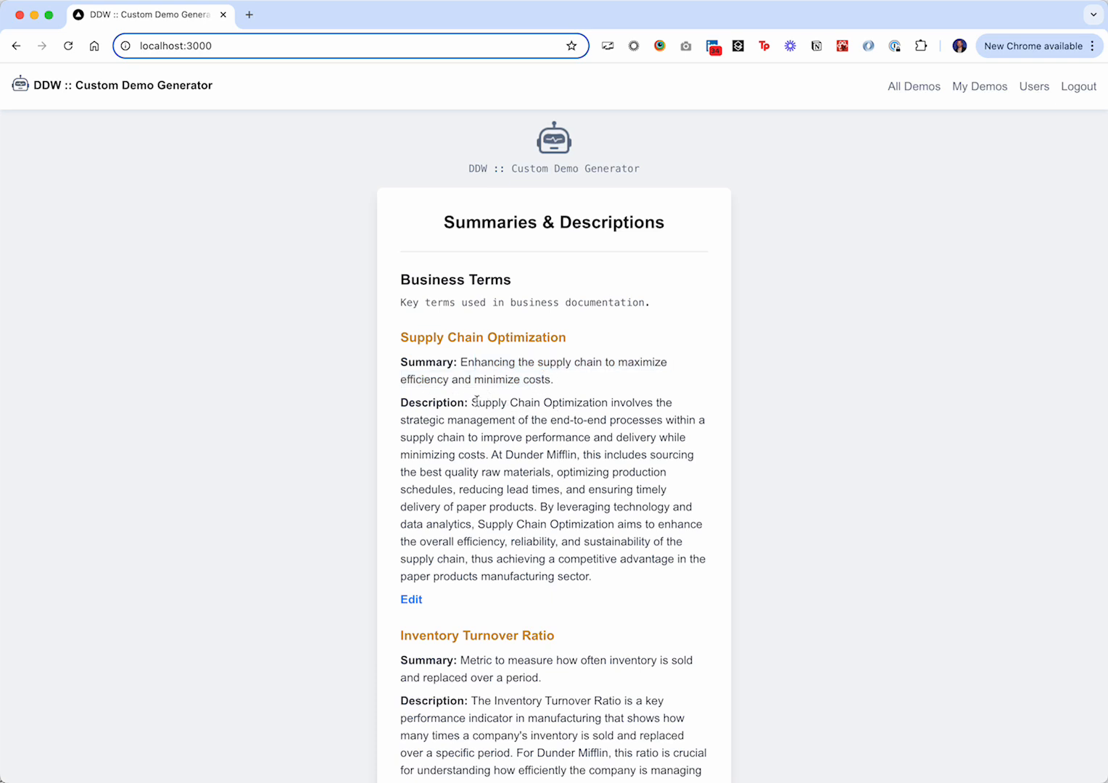
pyautogui.moveTo(471, 402); pyautogui.dragTo(578, 456)
pyautogui.click(529, 453)
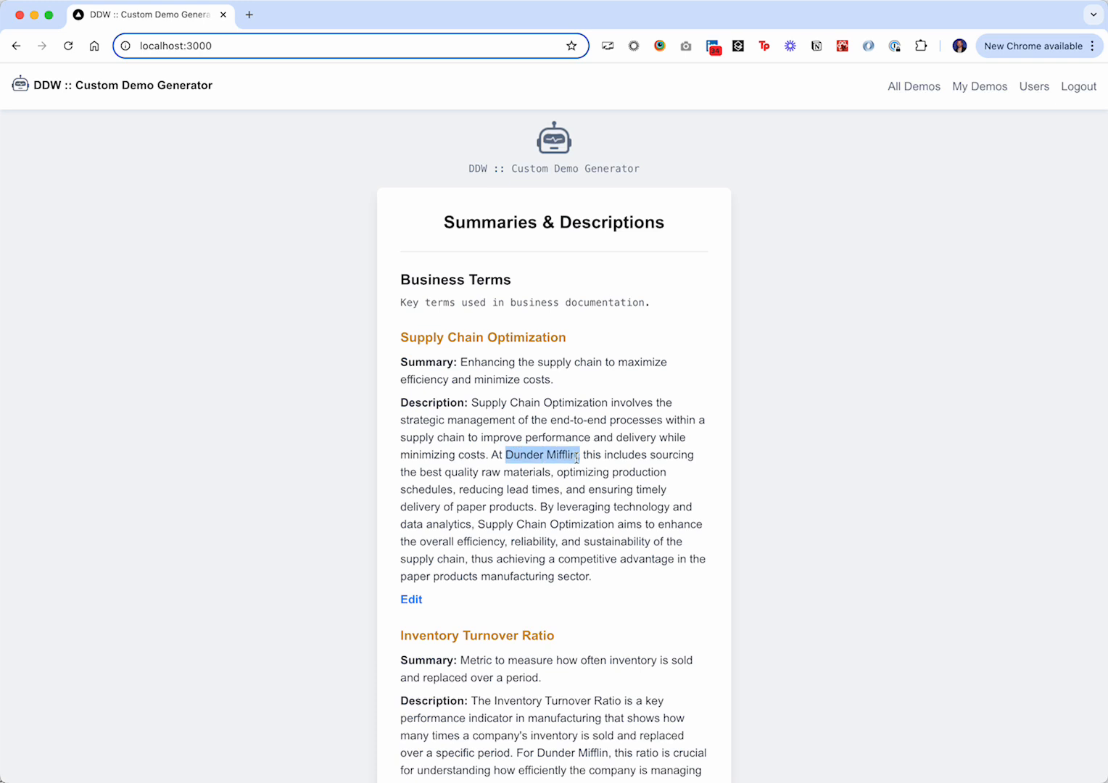
# Read the Scranton, Pennsylvania summary and description in the Geography section, including how it relates to Dunder Mifflin
pyautogui.scroll(-5, 613, 465)
pyautogui.scroll(-4, 610, 465)
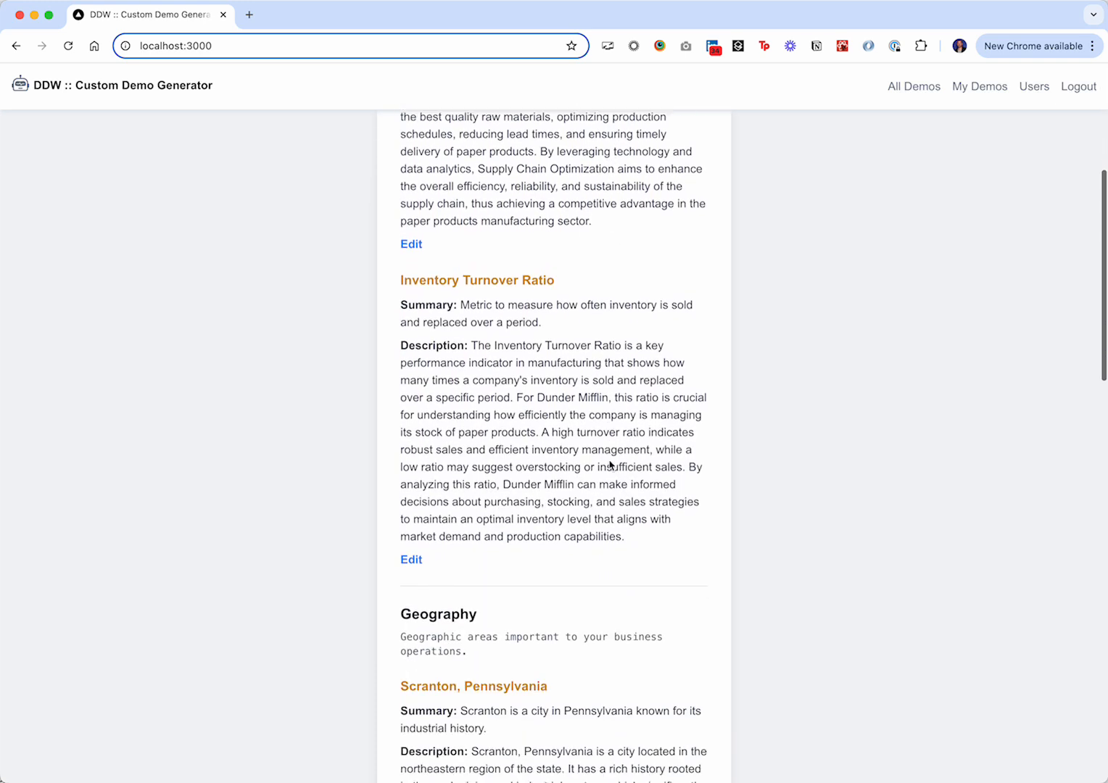
pyautogui.scroll(-2, 611, 465)
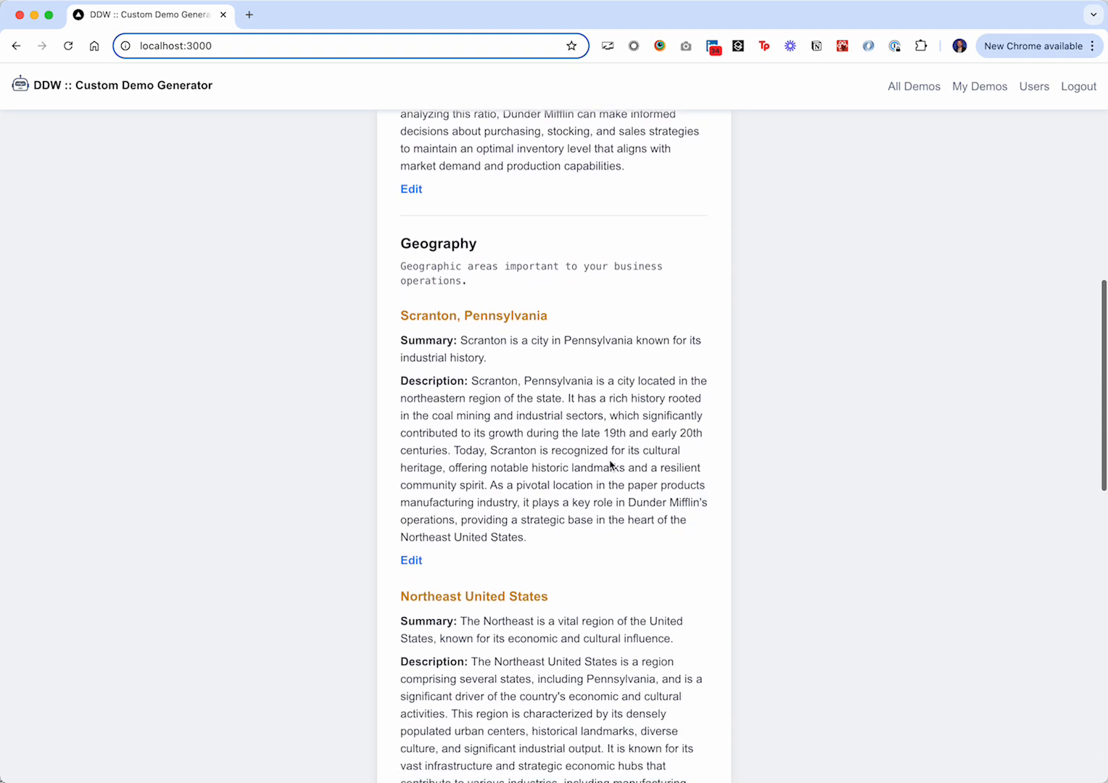
pyautogui.doubleClick(497, 342)
pyautogui.moveTo(497, 342); pyautogui.dragTo(519, 358)
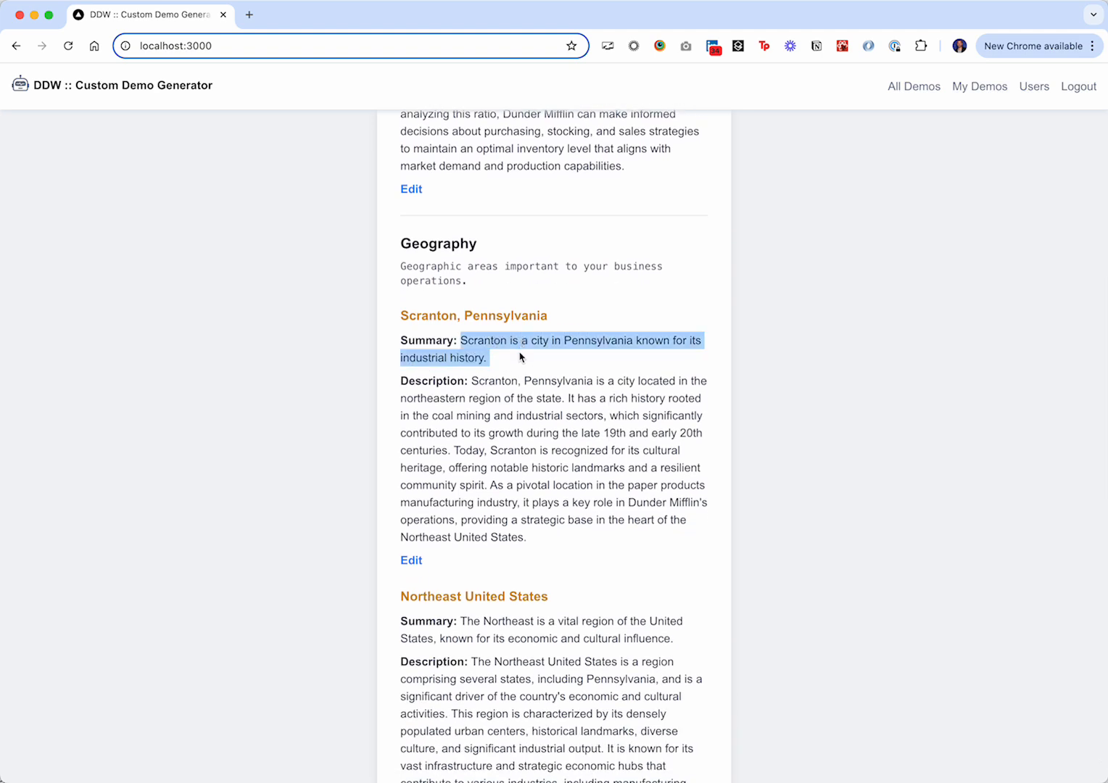
pyautogui.moveTo(471, 381); pyautogui.dragTo(603, 418)
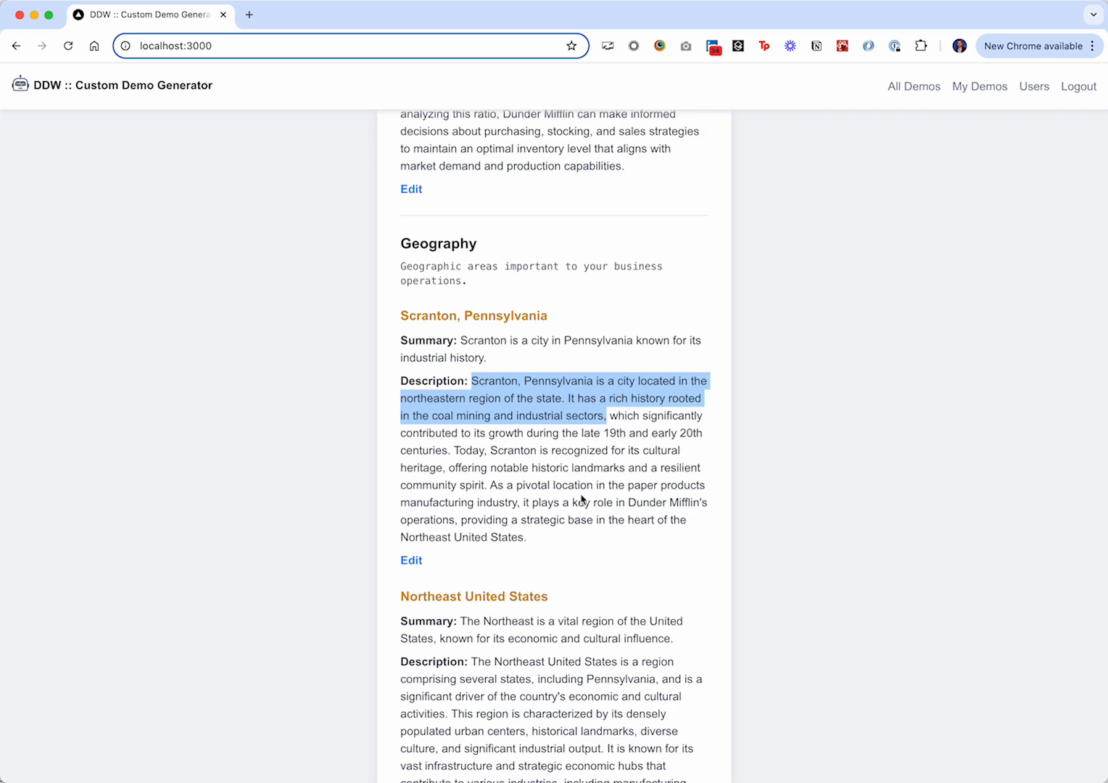
pyautogui.moveTo(628, 502); pyautogui.dragTo(517, 535)
# Check the editing option of the Northeast United States entry and leave its text unedited
pyautogui.scroll(-7, 581, 428)
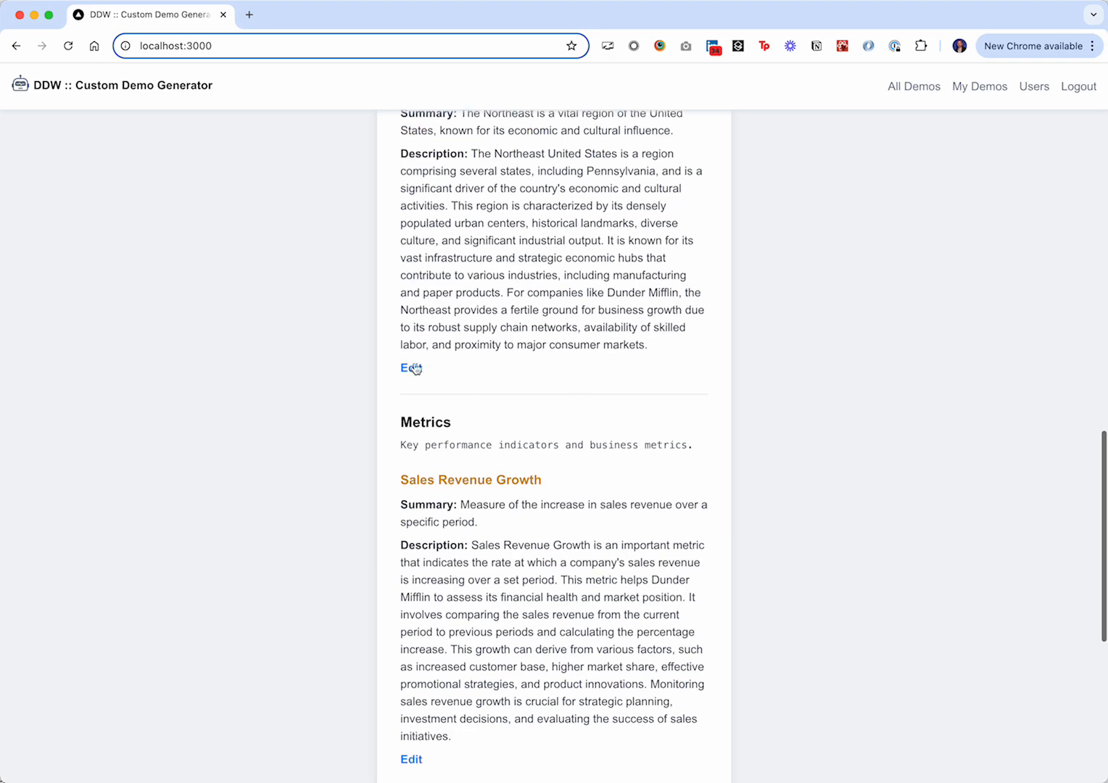
pyautogui.click(411, 368)
pyautogui.scroll(3, 845, 390)
pyautogui.click(511, 546)
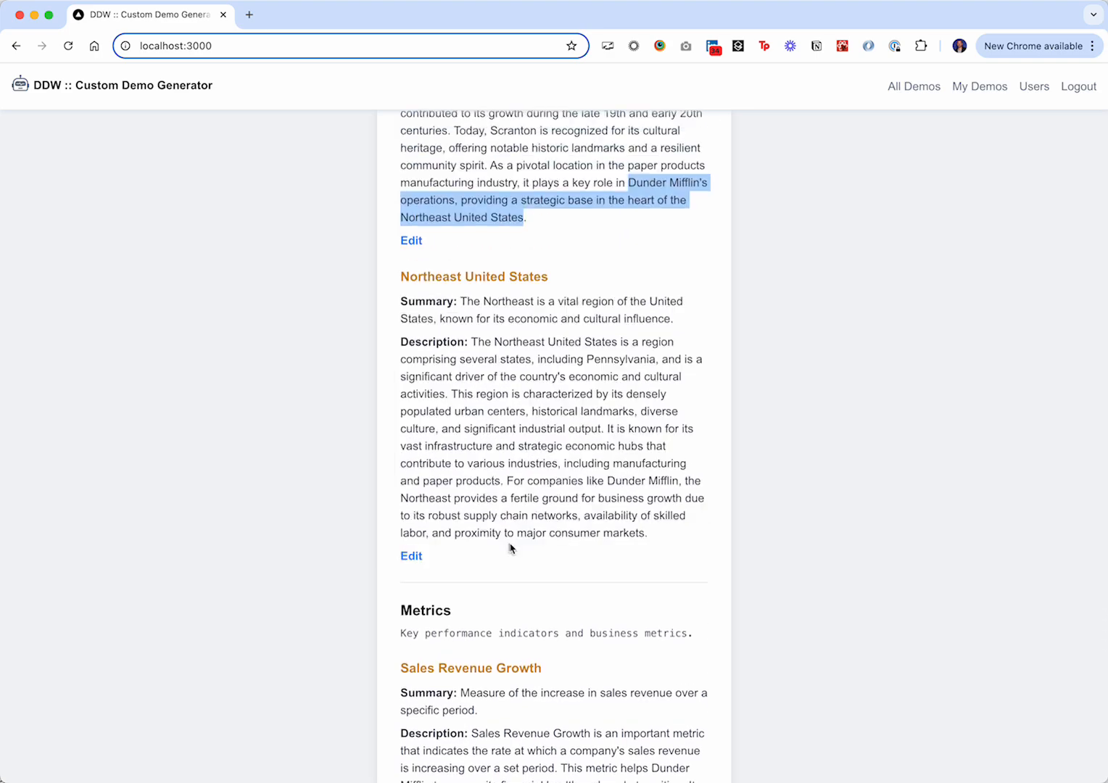
# Generate the TTL file from the summaries and descriptions
pyautogui.scroll(-10, 858, 428)
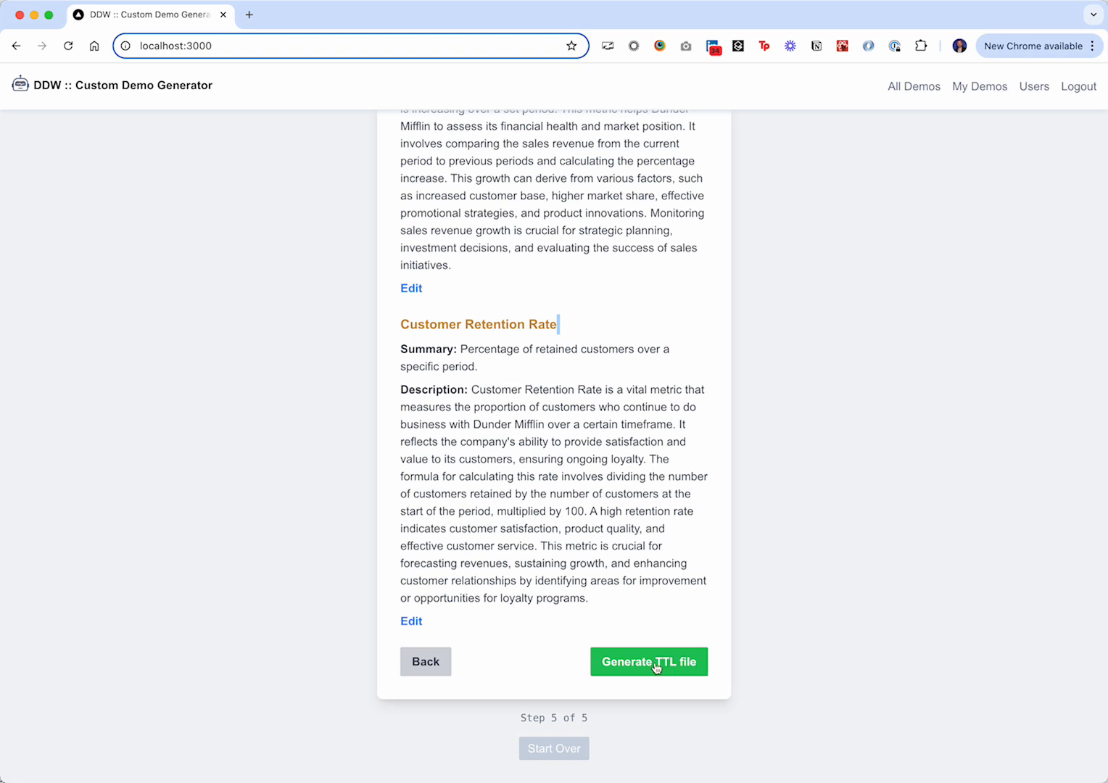
pyautogui.click(656, 667)
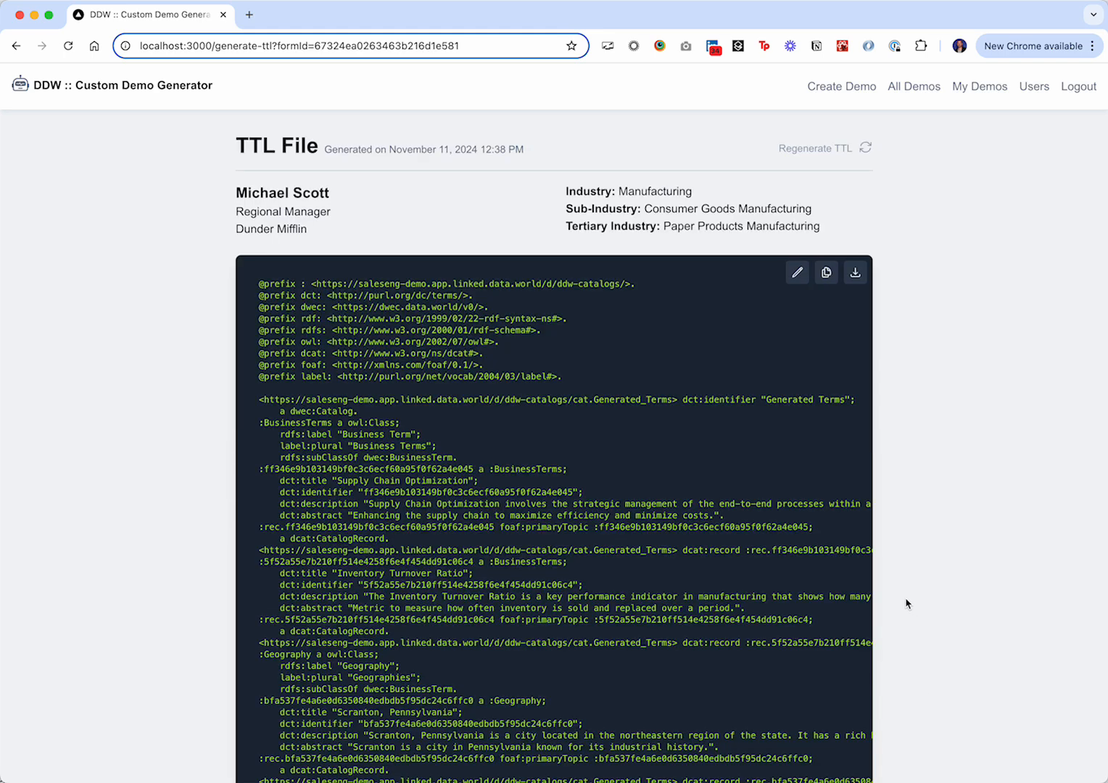
# Open the generated TTL file for editing, look through its term definitions, and cancel without making changes
pyautogui.scroll(-2, 892, 562)
pyautogui.scroll(2, 892, 561)
pyautogui.click(797, 273)
pyautogui.scroll(-10, 583, 431)
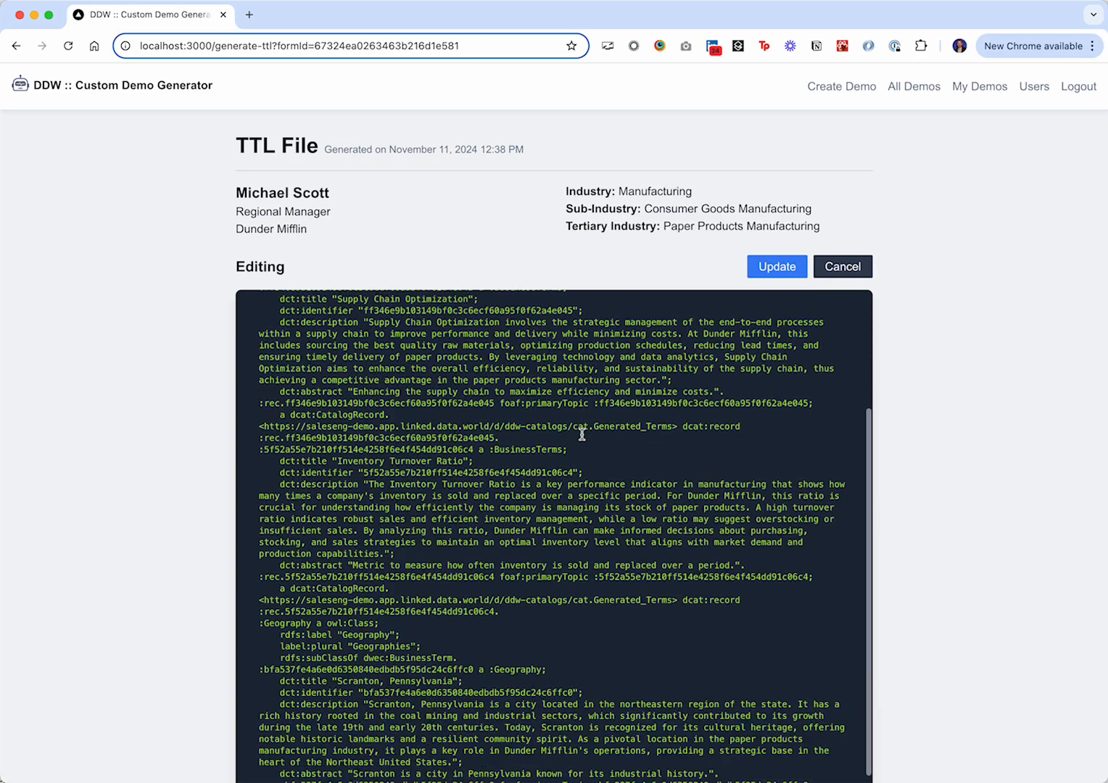
pyautogui.scroll(6, 583, 434)
pyautogui.scroll(-9, 583, 433)
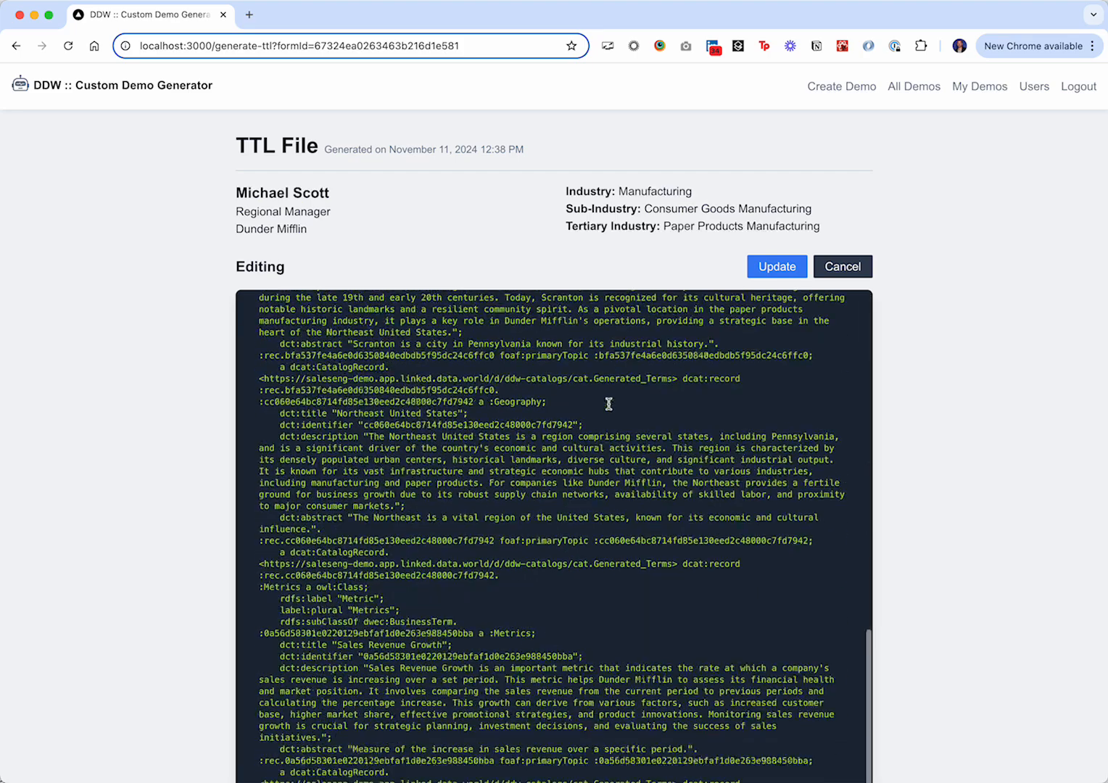
pyautogui.scroll(9, 583, 433)
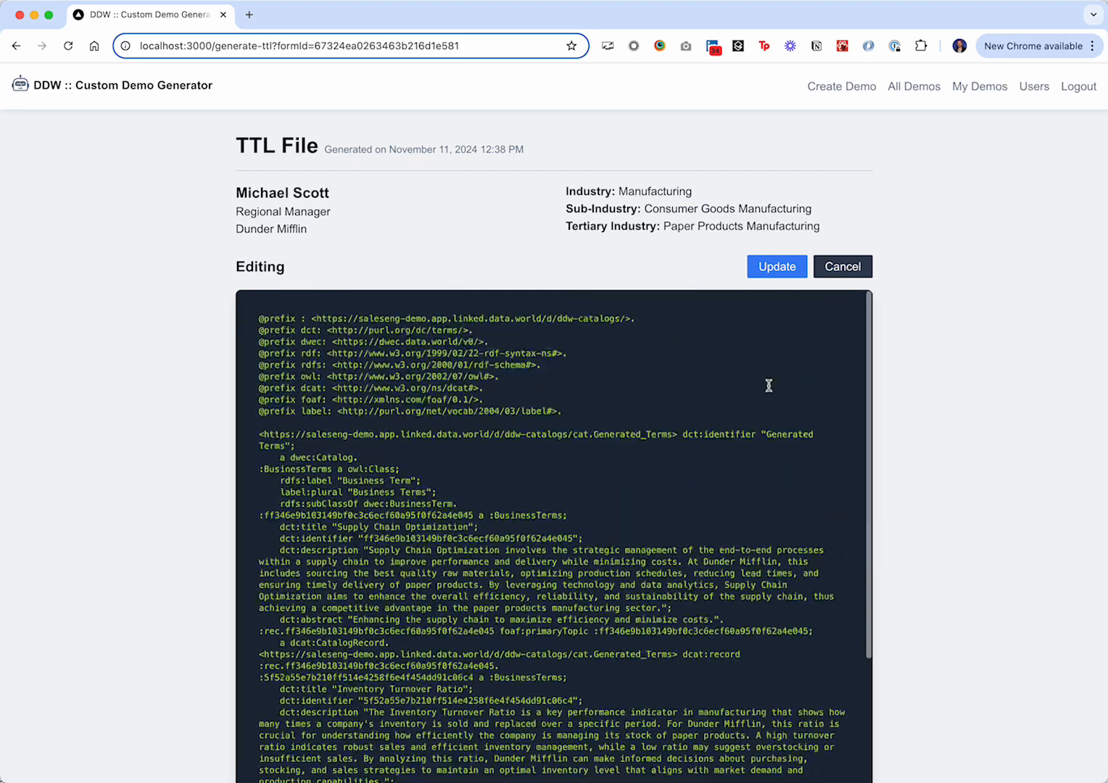
pyautogui.click(850, 268)
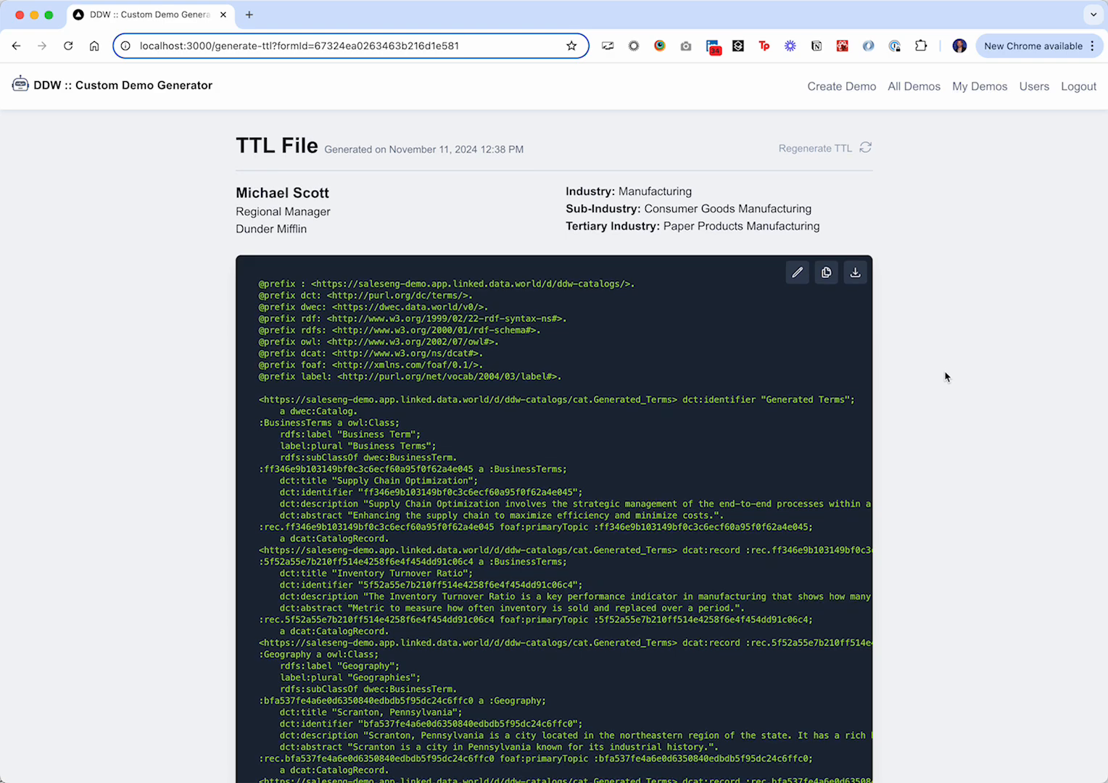
# Open the My Demos list of saved demos
pyautogui.click(968, 85)
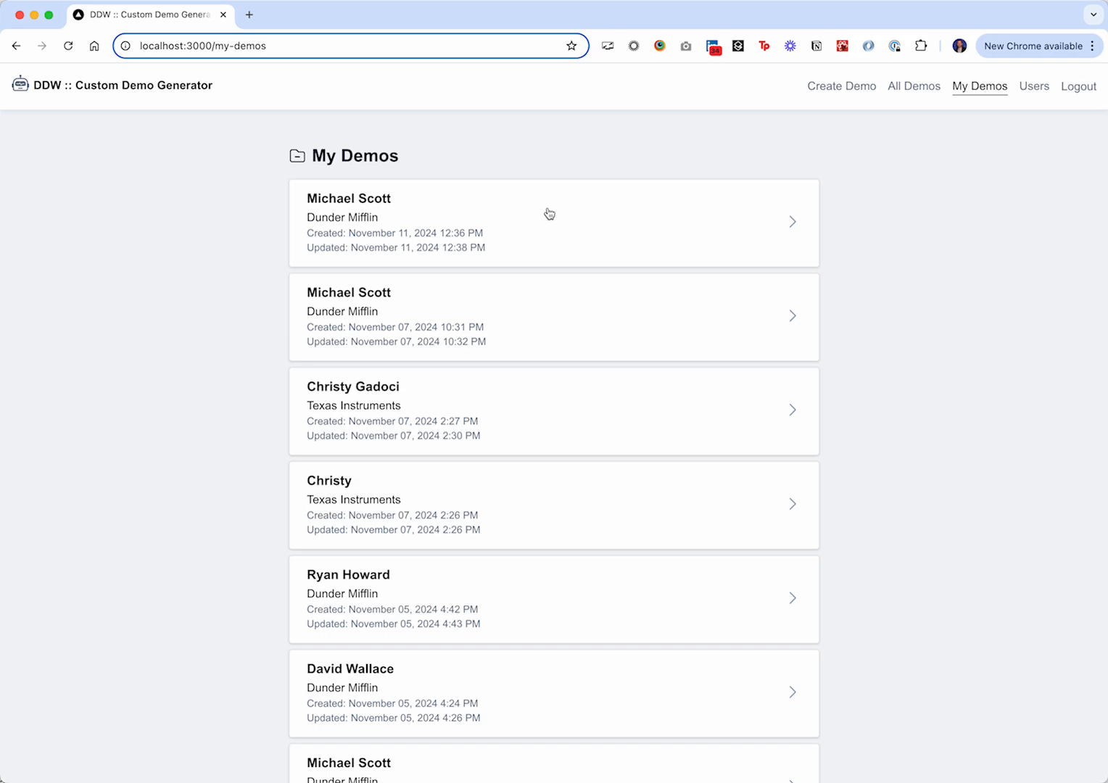
# Expand the most recent Dunder Mifflin demo, view its TTL file, and return to My Demos
pyautogui.click(553, 215)
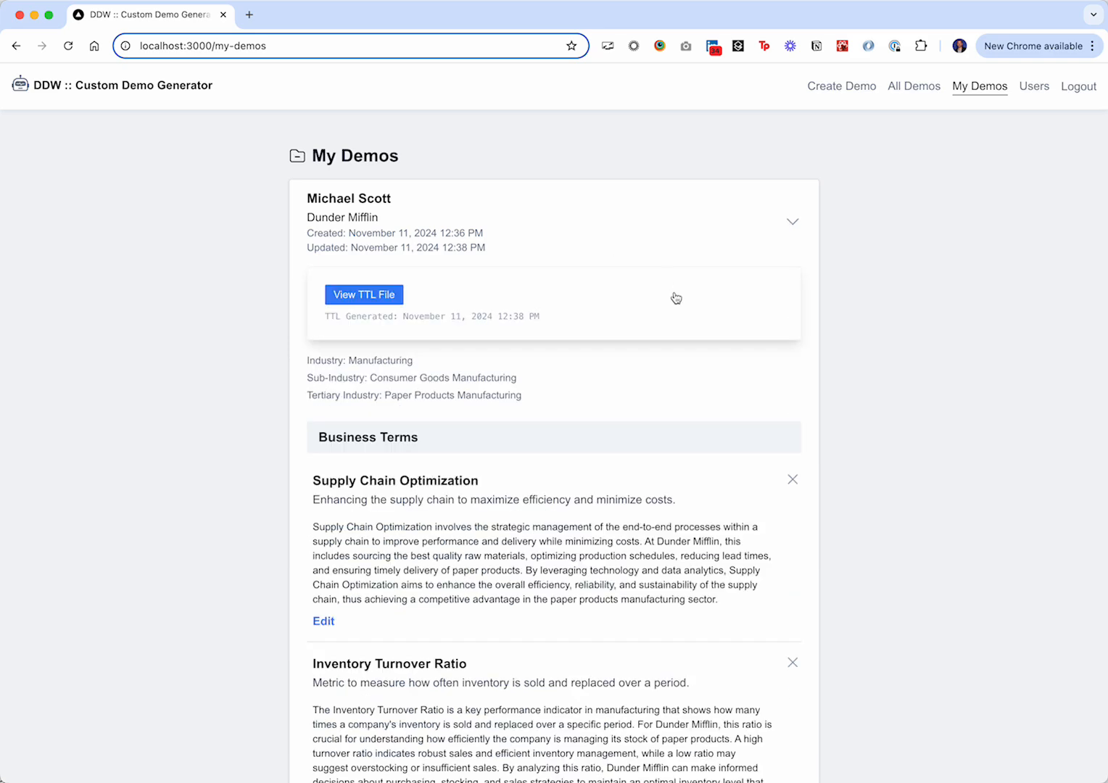
pyautogui.click(373, 299)
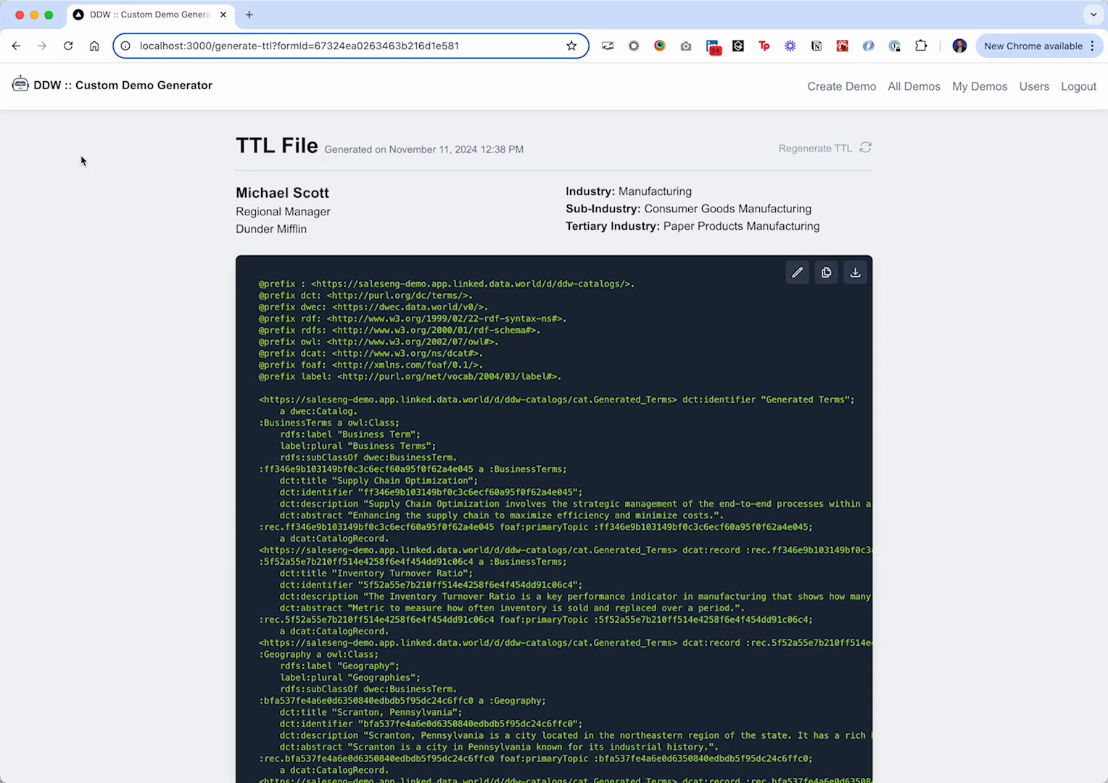
pyautogui.click(15, 46)
# Expand the most recent Dunder Mifflin demo again and check the editing option of its Supply Chain Optimization term, cancelling without changes
pyautogui.click(435, 234)
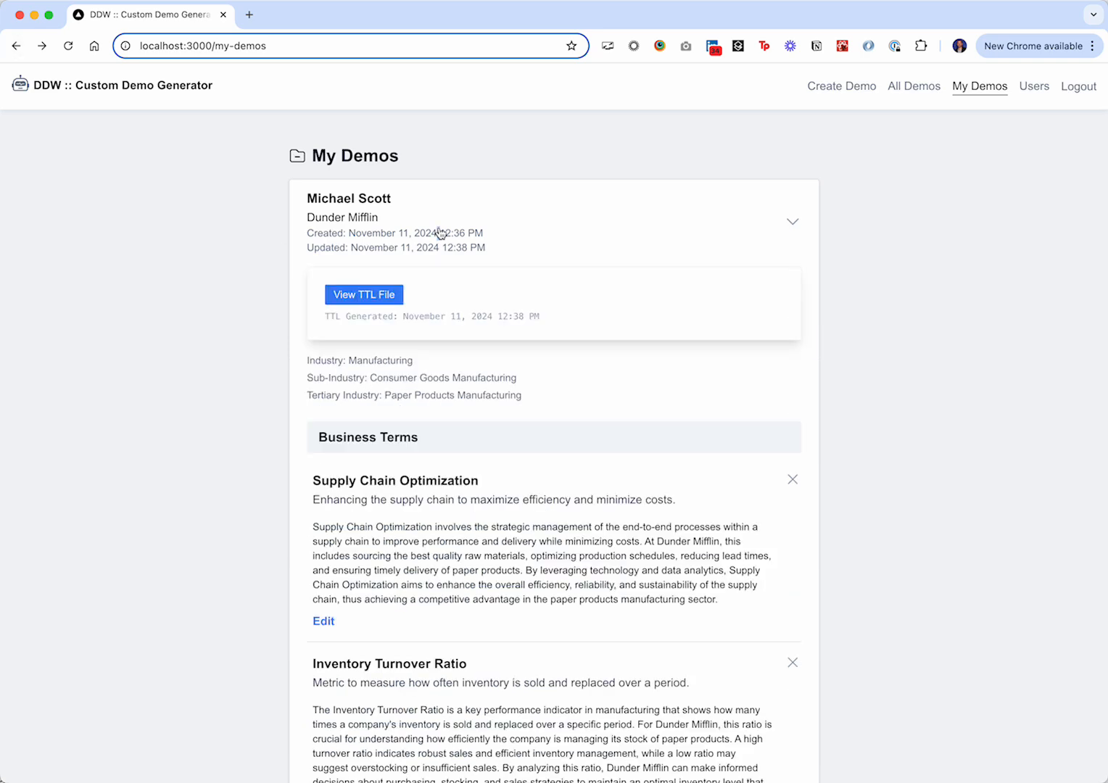
pyautogui.scroll(-5, 461, 284)
pyautogui.click(326, 311)
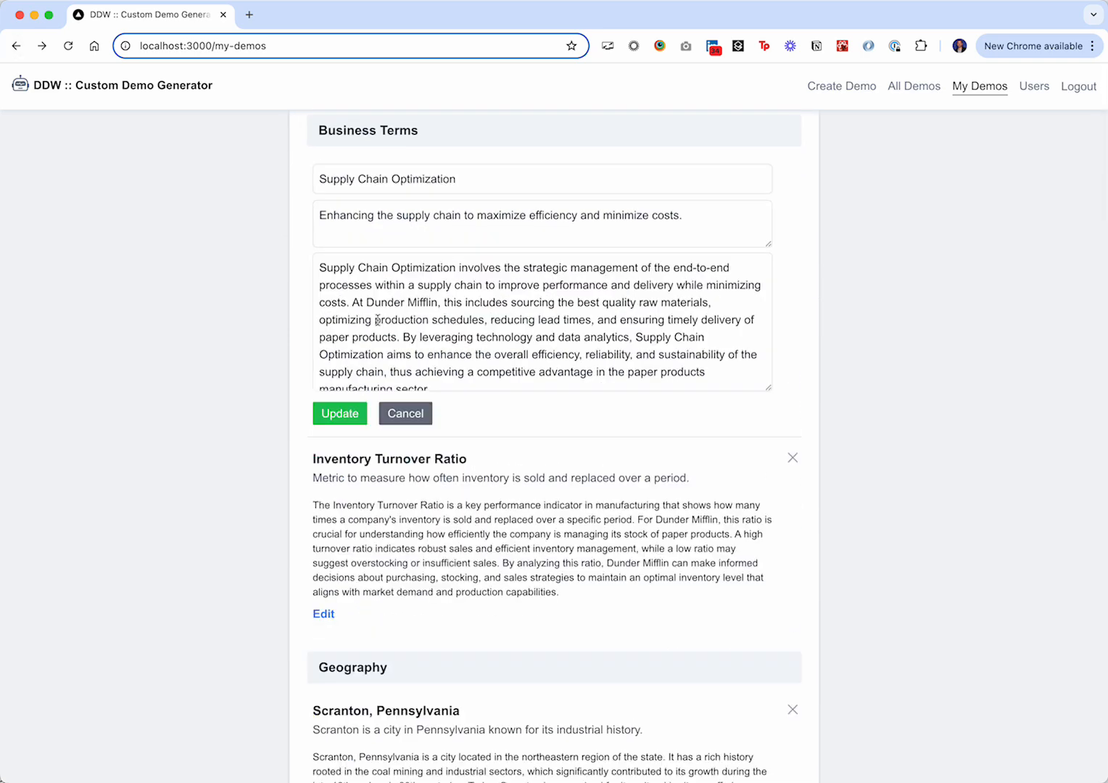
pyautogui.click(405, 414)
pyautogui.scroll(5, 595, 388)
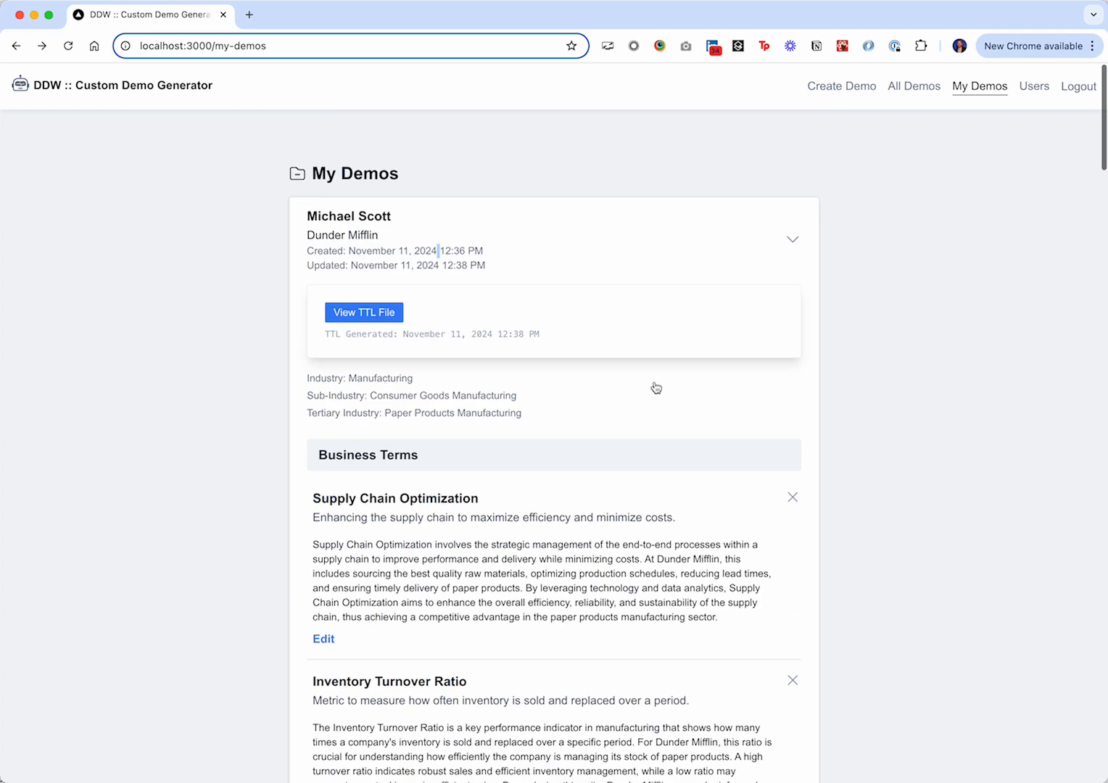
# View the expanded demo's TTL file again, return to My Demos, and look through the saved demos
pyautogui.click(331, 296)
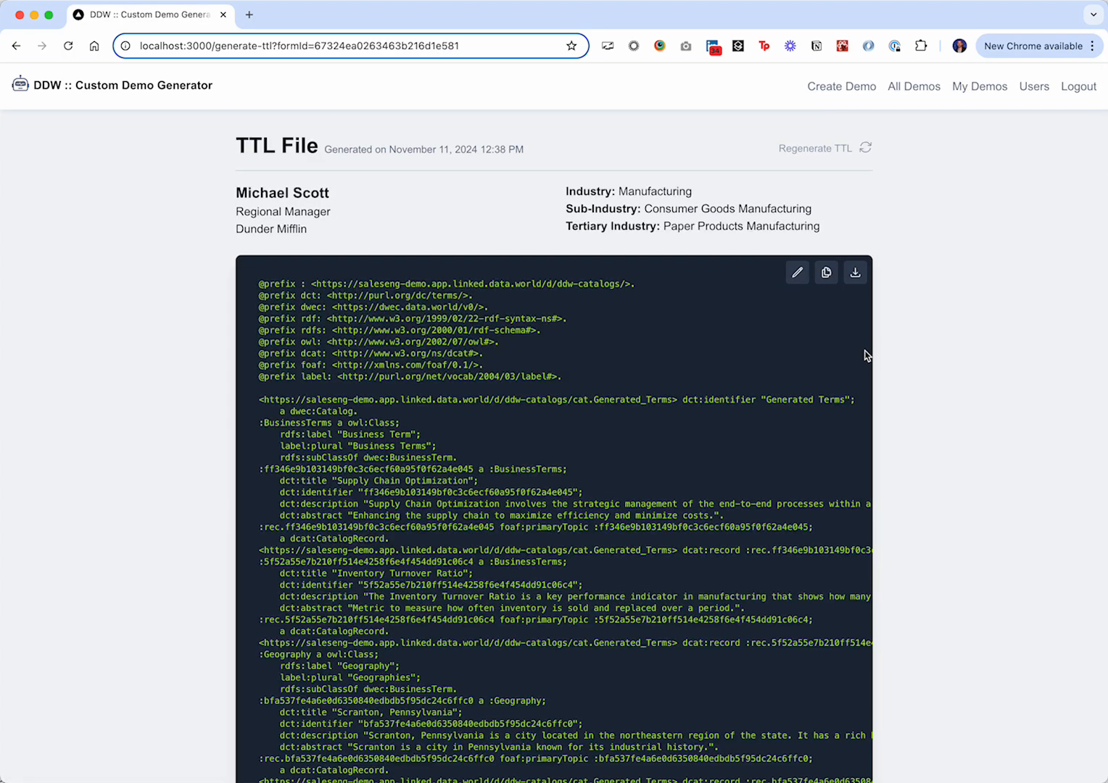
pyautogui.click(16, 46)
pyautogui.scroll(-10, 536, 282)
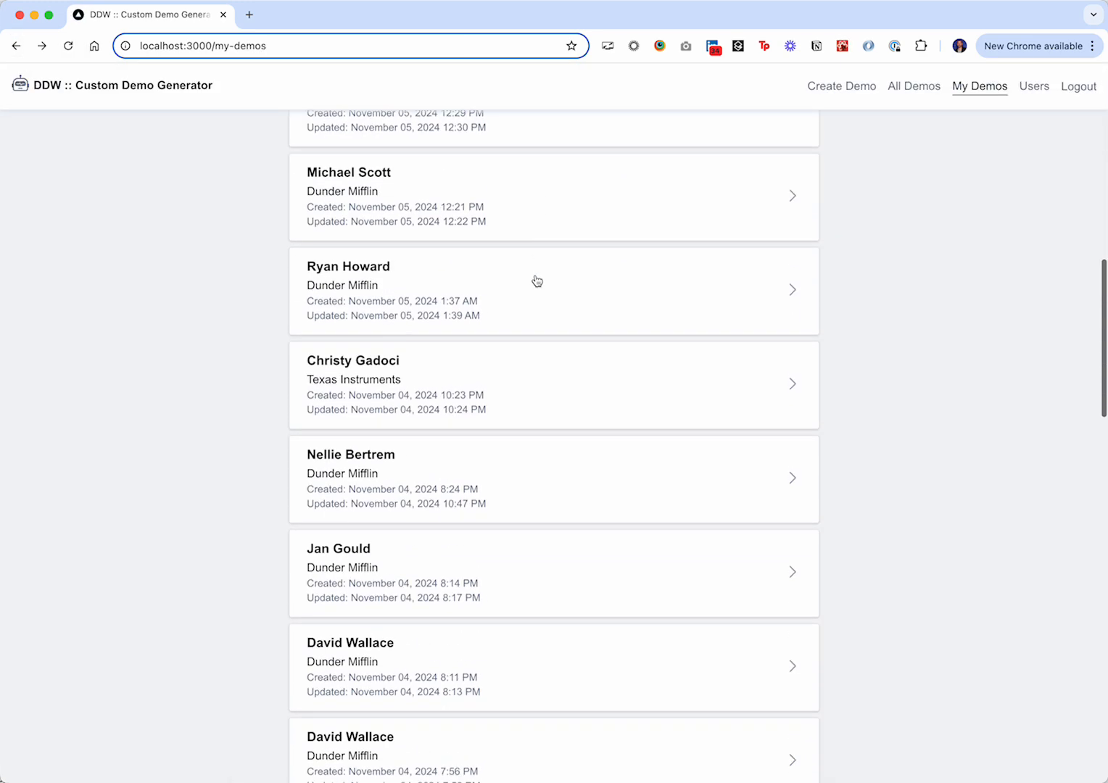
pyautogui.scroll(12, 647, 250)
# View the list of all demos, and return to the home page with the blank Prospect Information form
pyautogui.click(910, 98)
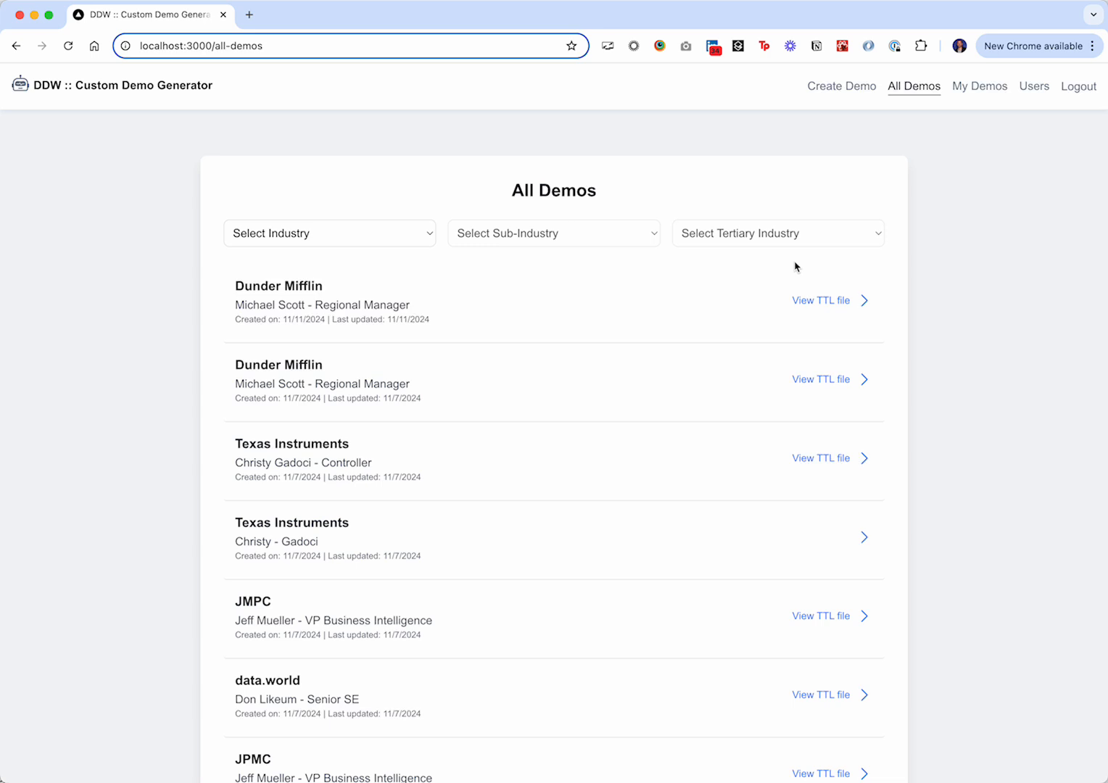
pyautogui.click(94, 87)
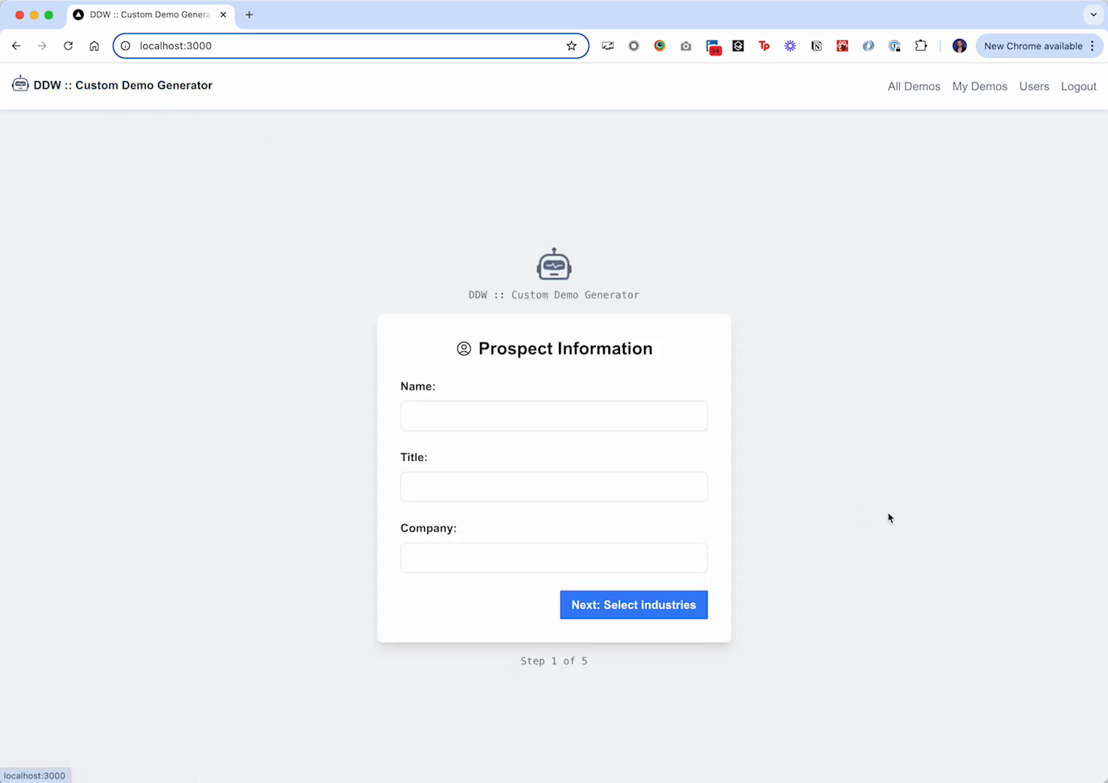